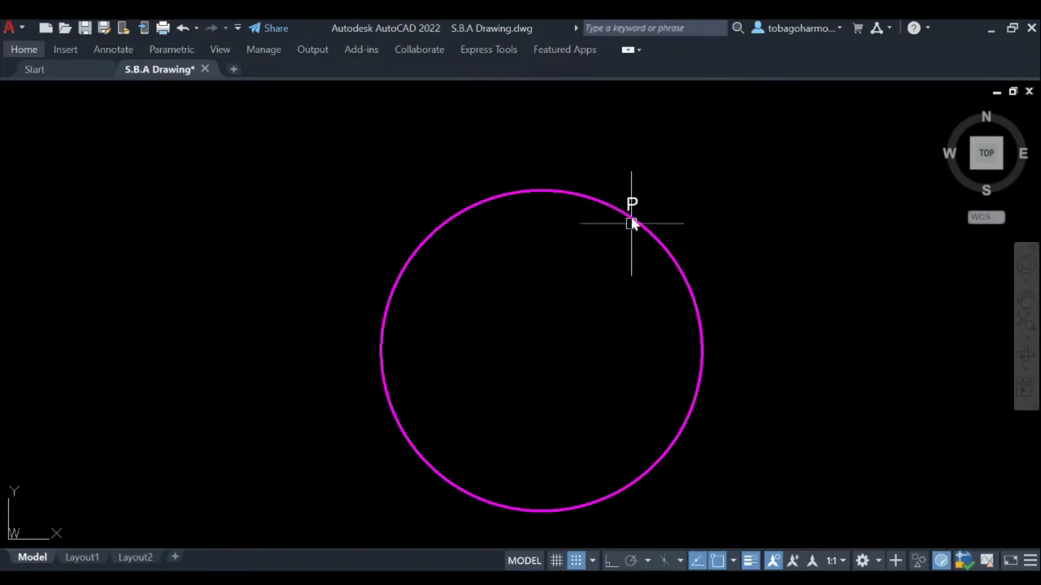
Draw a center-based arc with radius 200 about point P, crossing the circle on its lower-right side.
scroll(644, 208, "up", 5)
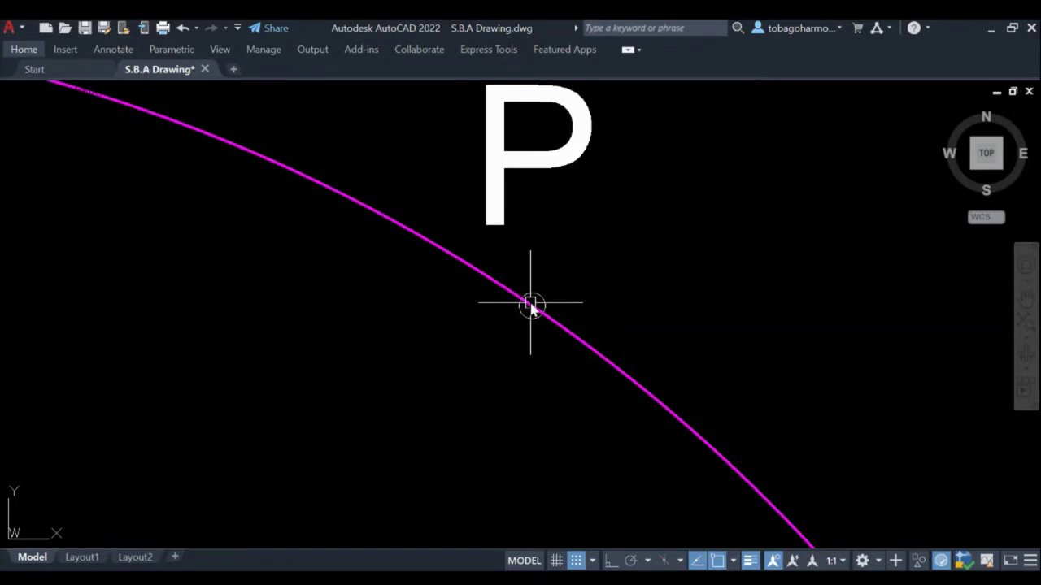
scroll(530, 305, "down", 8)
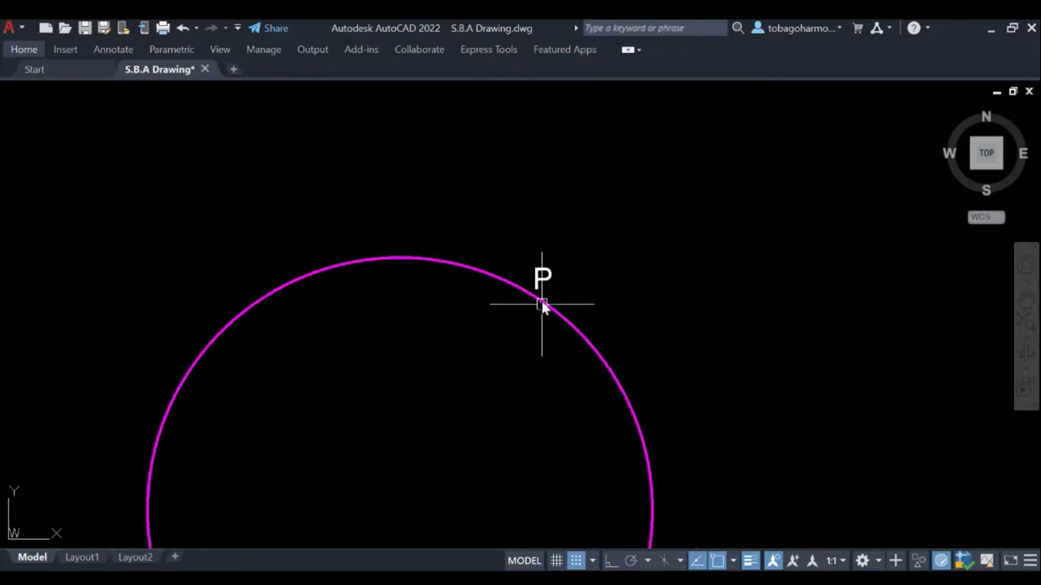
middle_click_drag(569, 293, 614, 201)
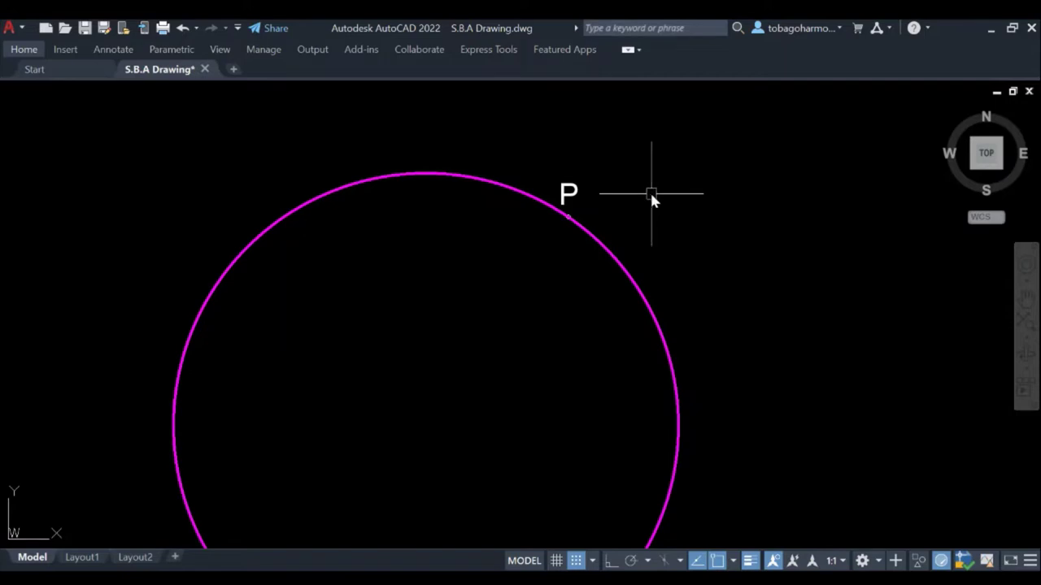
type("ARC")
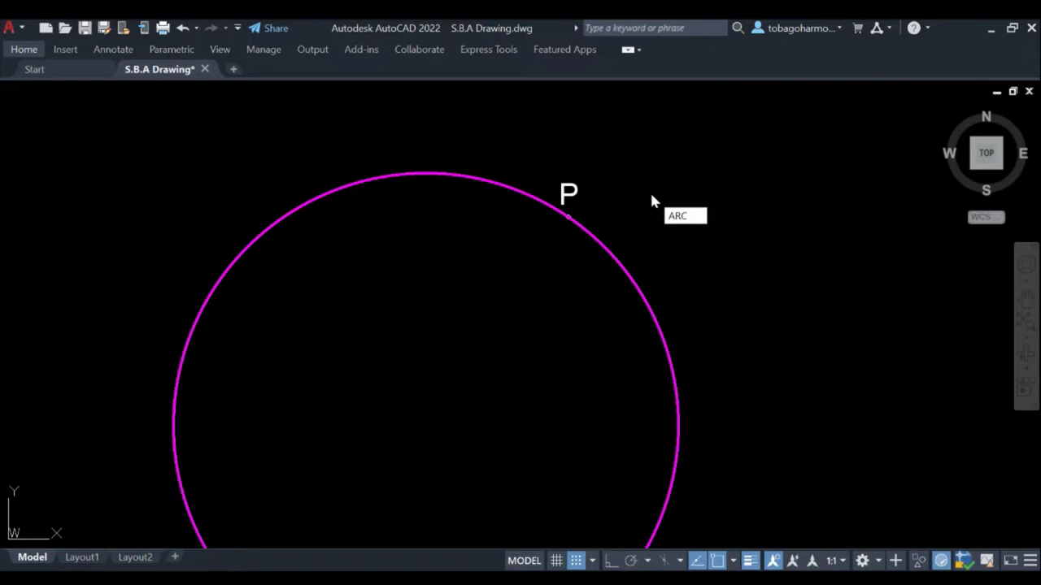
key("Return")
type("c")
key("Return")
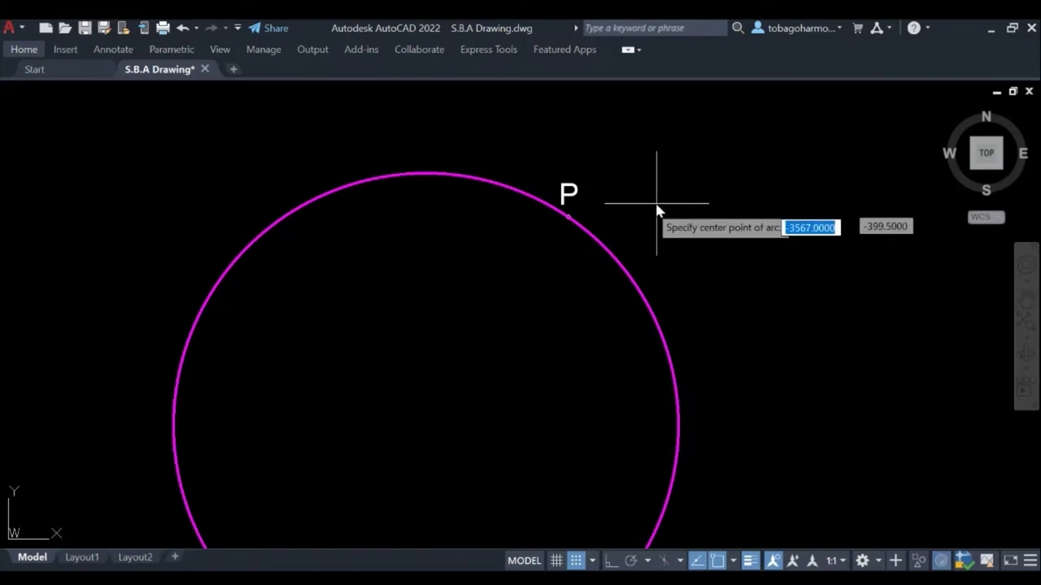
scroll(570, 218, "up", 3)
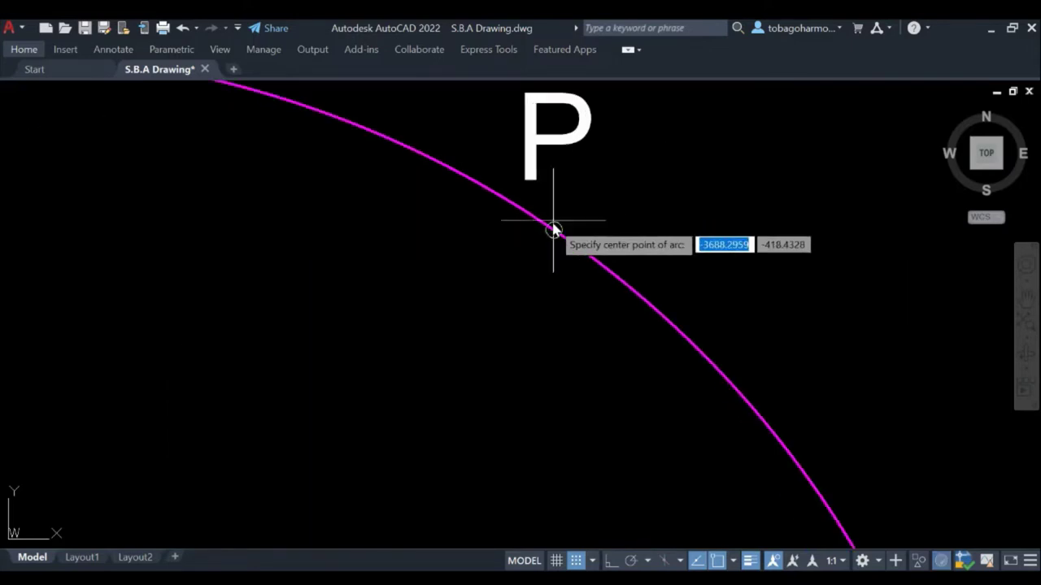
left_click(553, 228)
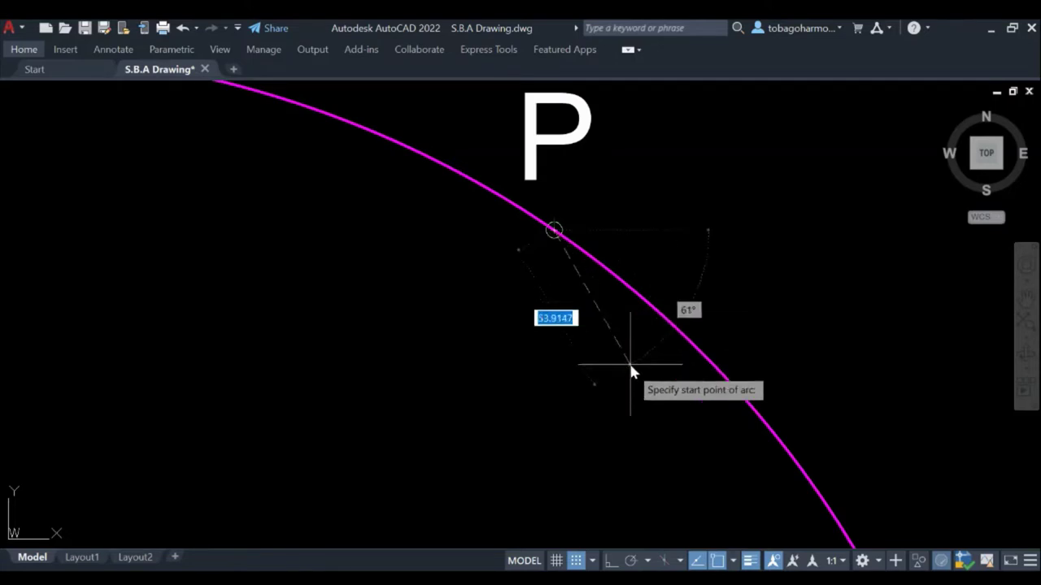
scroll(655, 411, "down", 3)
middle_click_drag(654, 411, 618, 293)
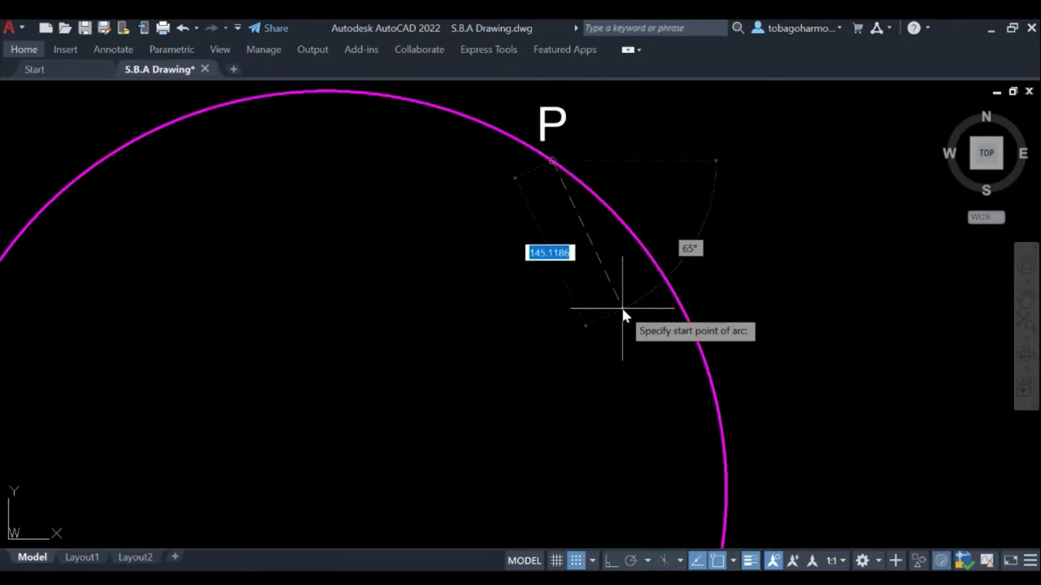
type("200")
key("Return")
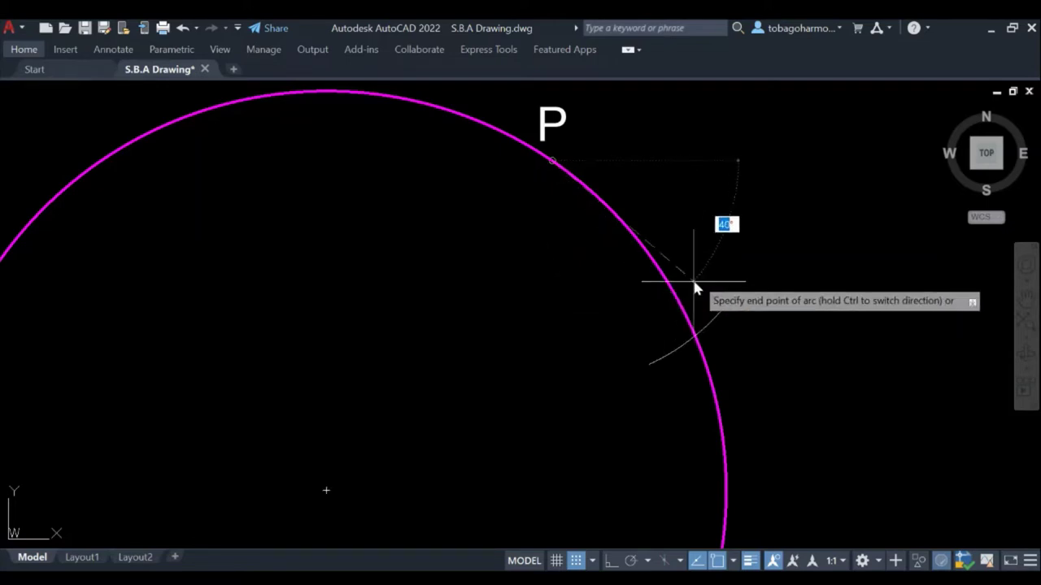
scroll(699, 270, "down", 4)
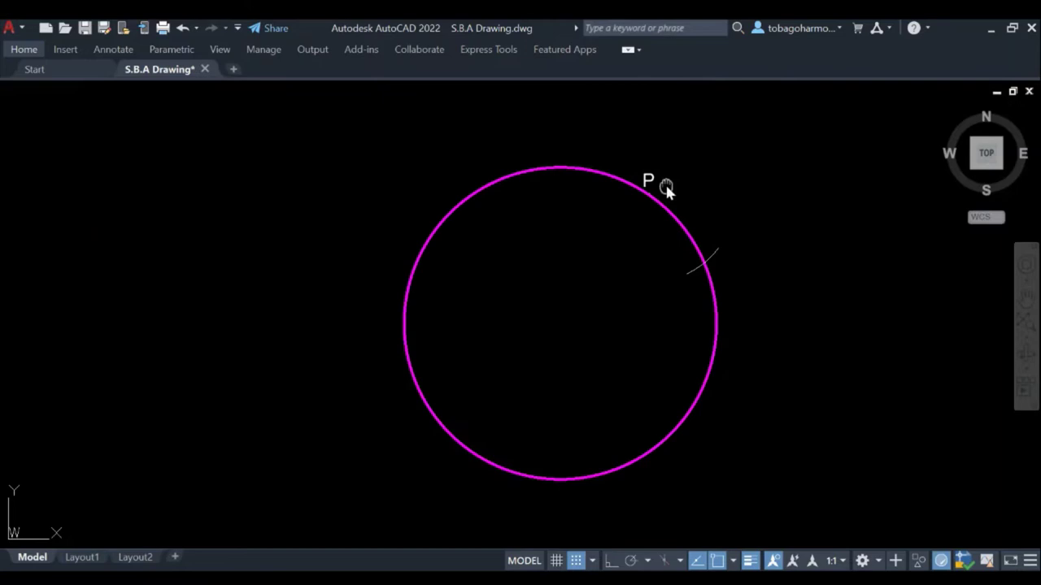
Draw a second center-based arc with radius 200 about point P, crossing the circle on its upper-left side.
middle_click_drag(667, 190, 650, 283)
scroll(649, 283, "up", 5)
key("Return")
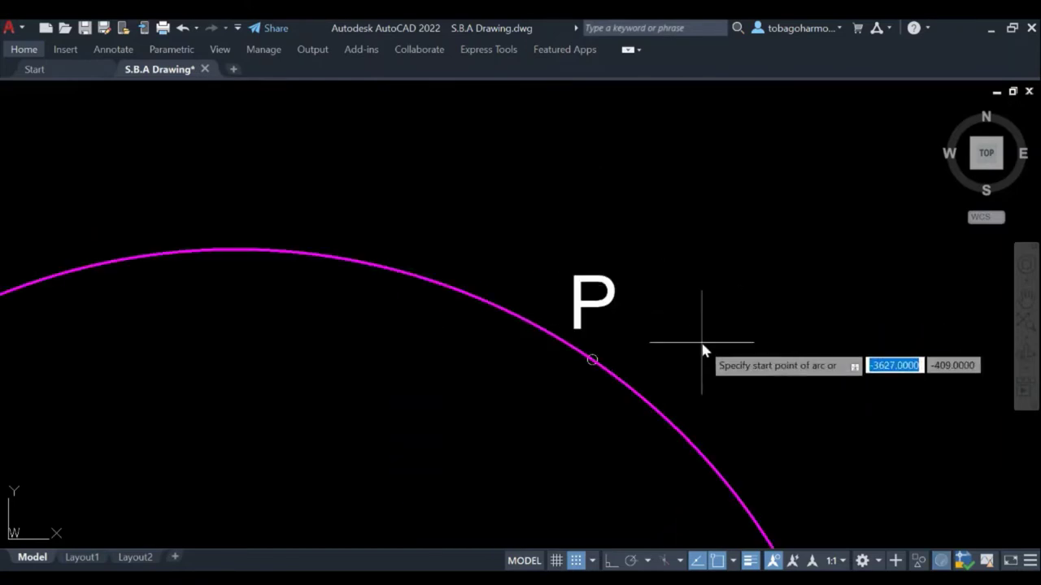
type("c")
key("Return")
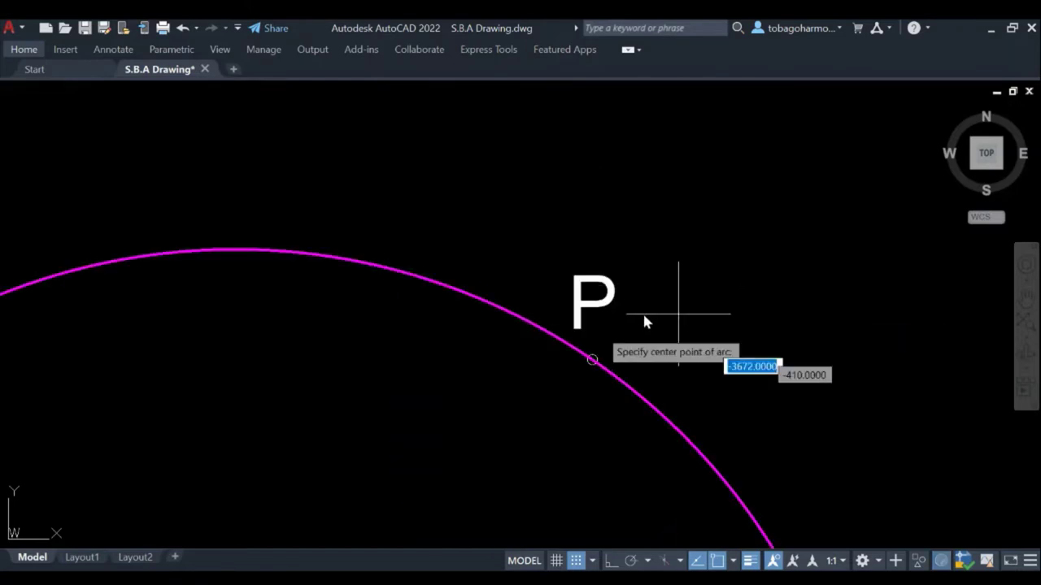
scroll(582, 364, "up", 4)
left_click(621, 347)
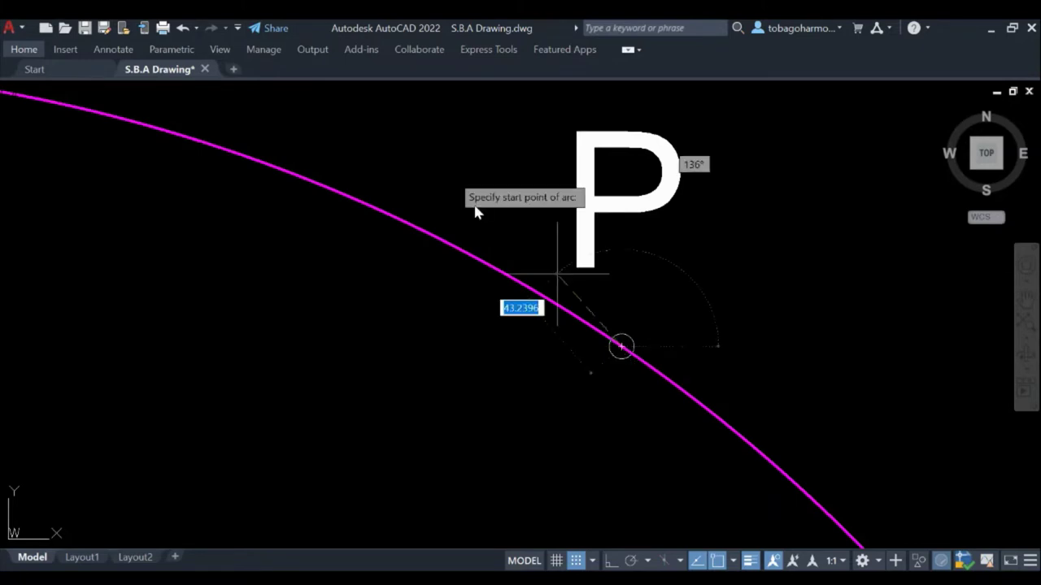
scroll(422, 155, "down", 4)
scroll(422, 155, "up", 4)
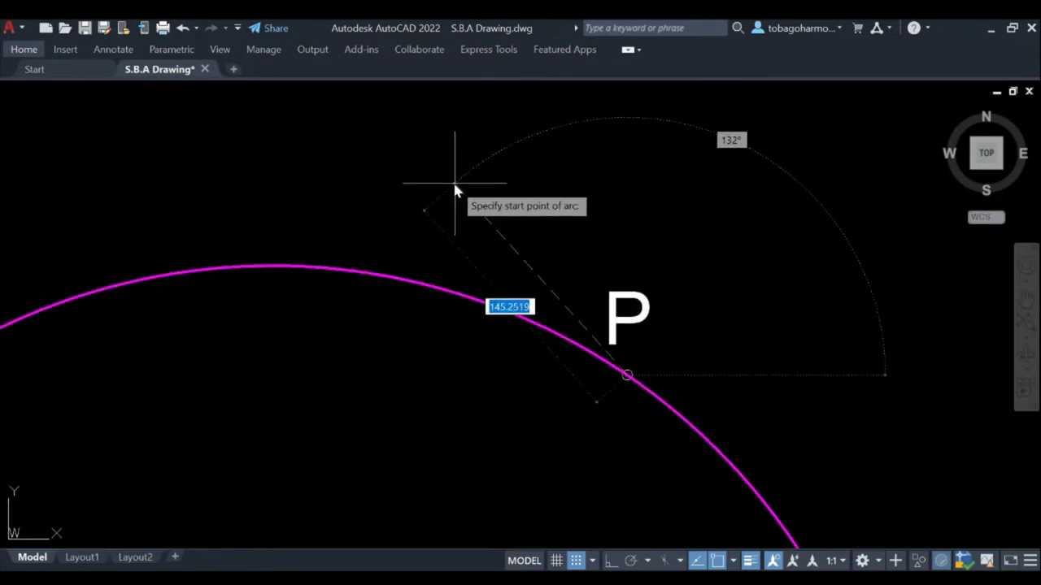
type("200")
key("Return")
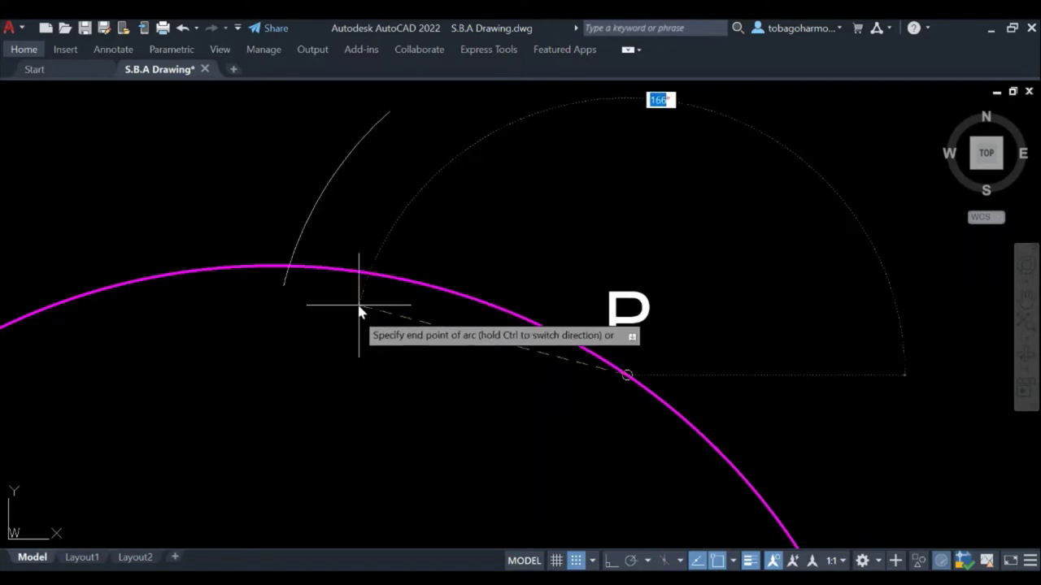
left_click(343, 362)
scroll(383, 267, "down", 3)
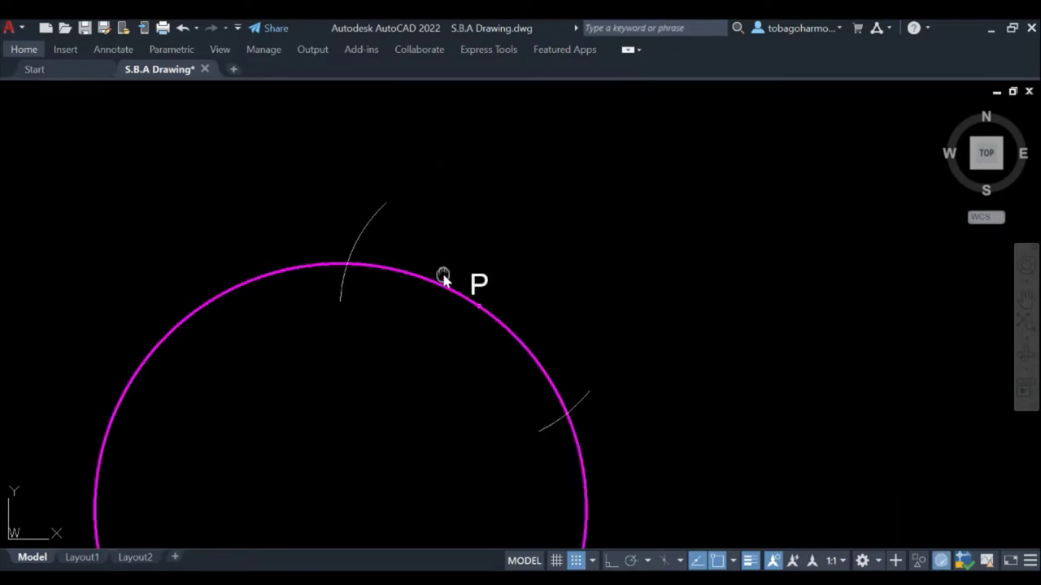
mouse_move(447, 279)
middle_mouse_down()
mouse_move(407, 206)
mouse_move(359, 251)
middle_mouse_up()
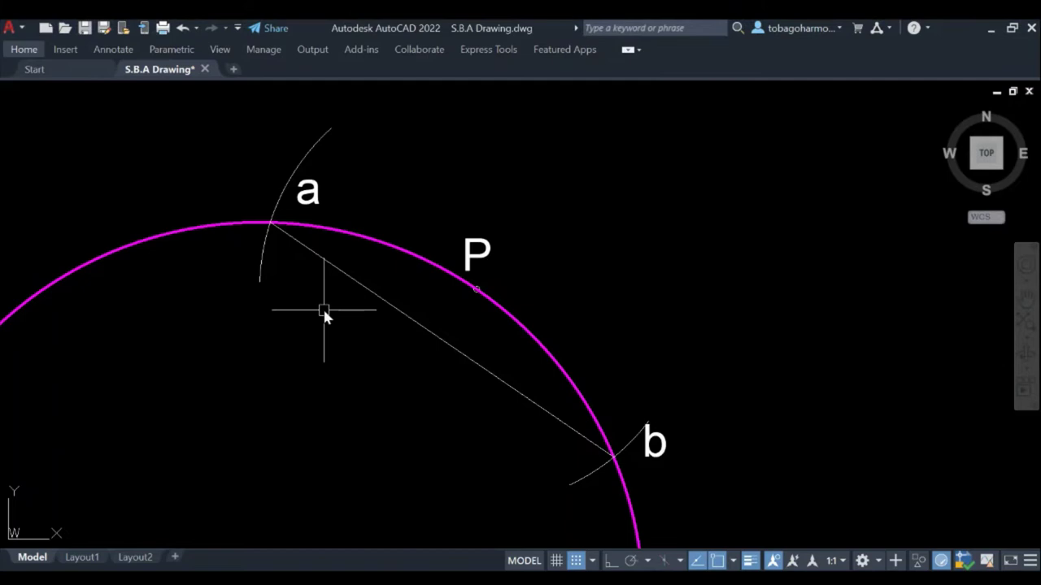
Draw a center-based arc with radius 200 about the intersection at b, cutting across the chord ab.
scroll(348, 277, "up", 2)
scroll(306, 240, "down", 3)
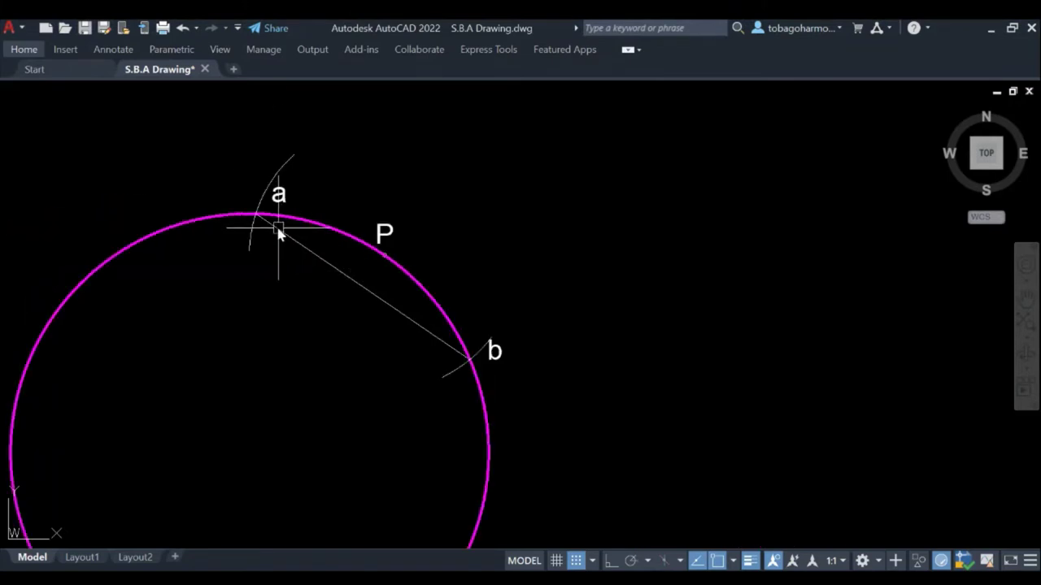
scroll(288, 200, "up", 2)
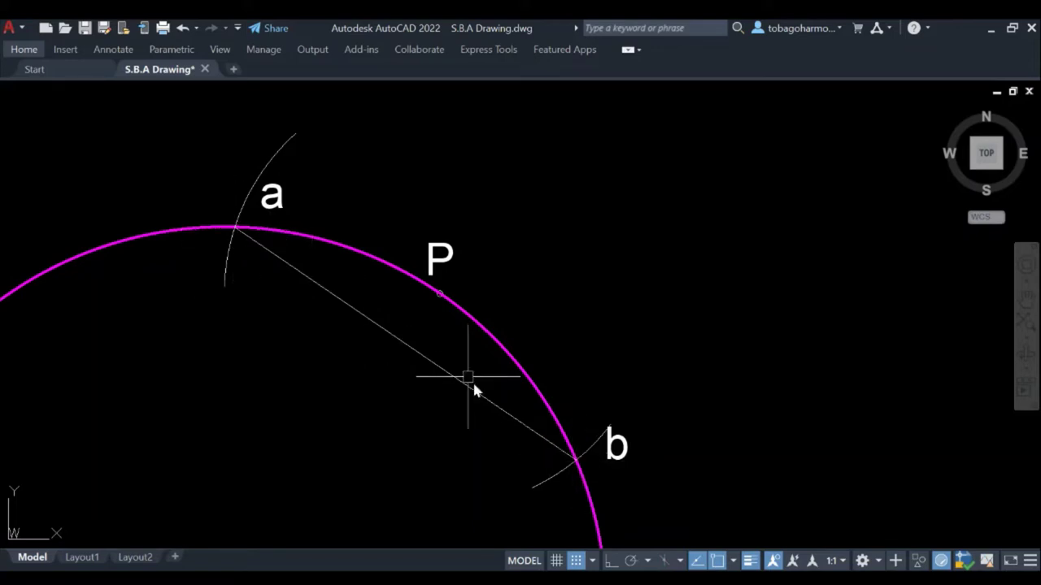
middle_click_drag(549, 290, 573, 253)
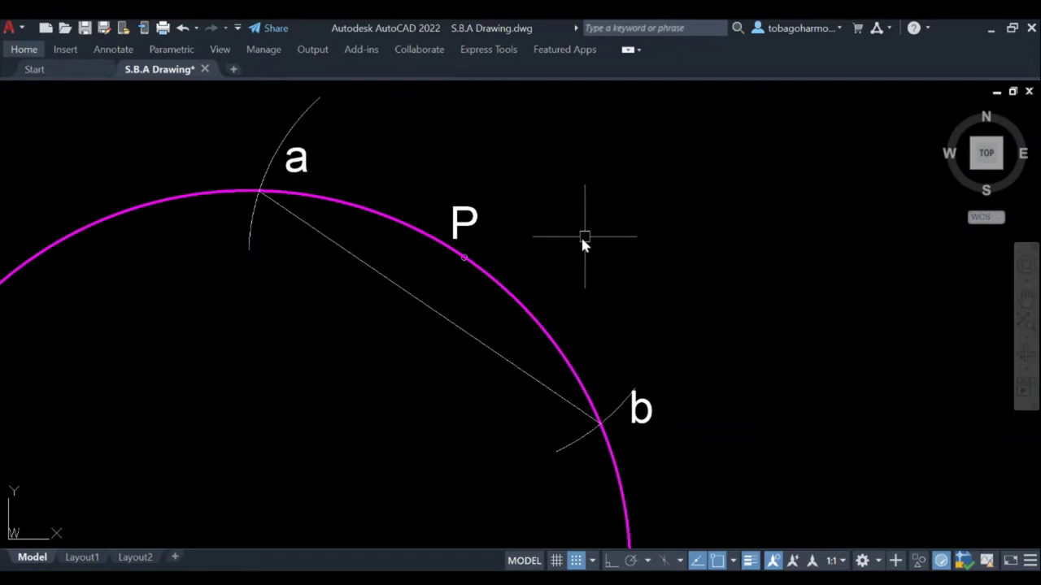
type("arc")
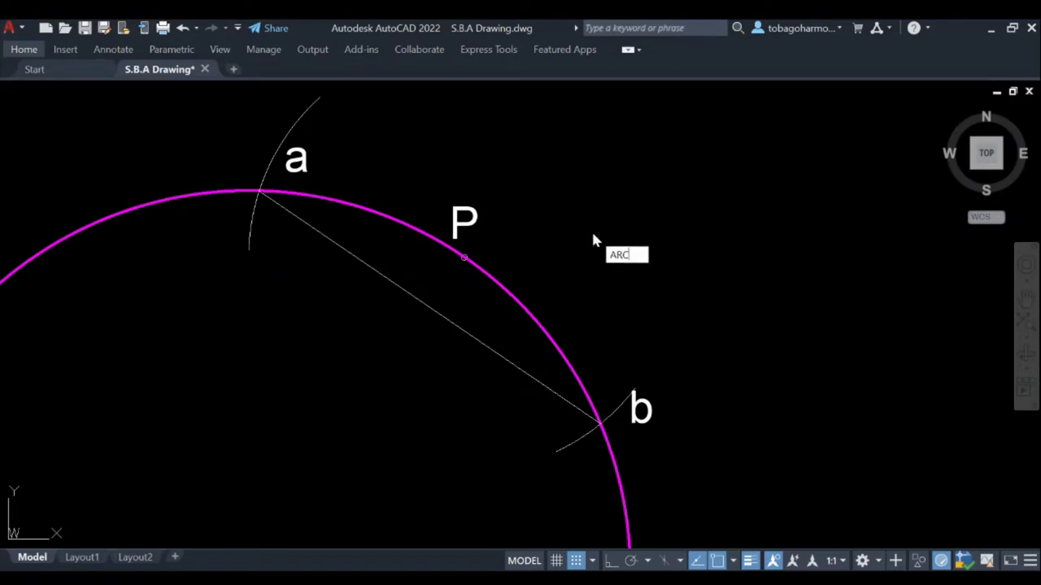
key("Return")
type("c")
key("Return")
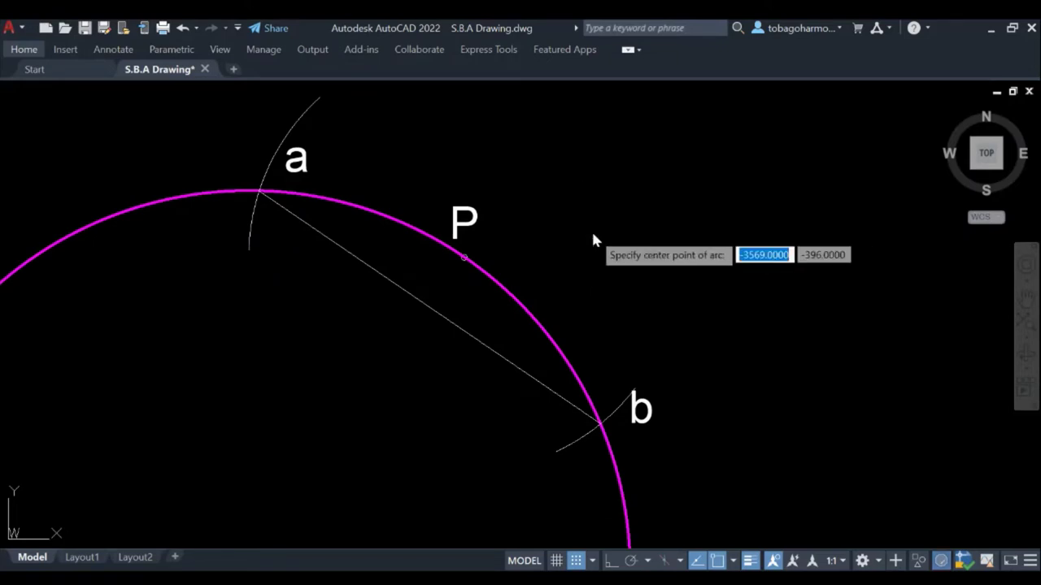
left_click(602, 425)
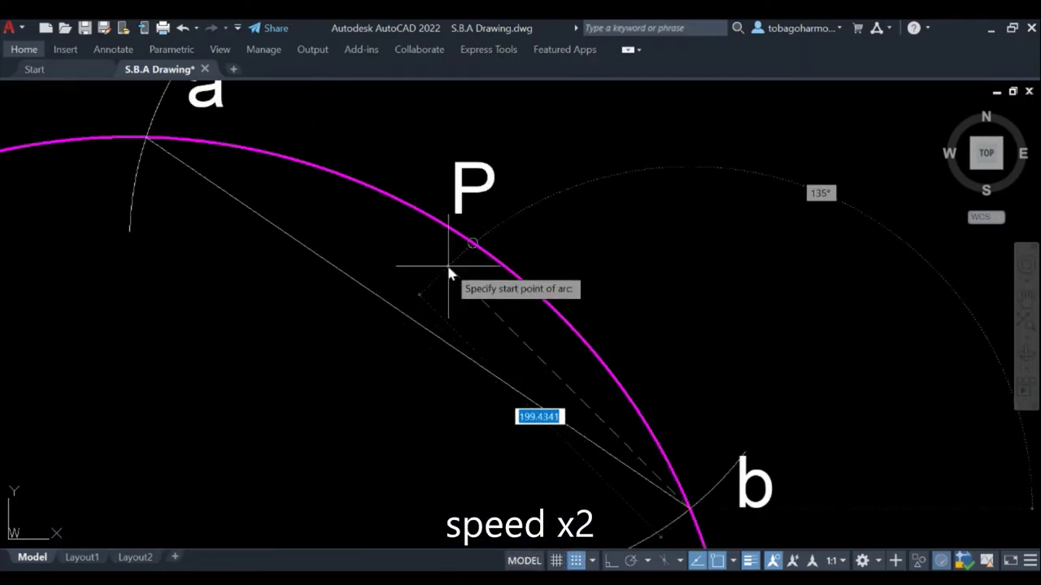
scroll(446, 272, "up", 2)
type("200")
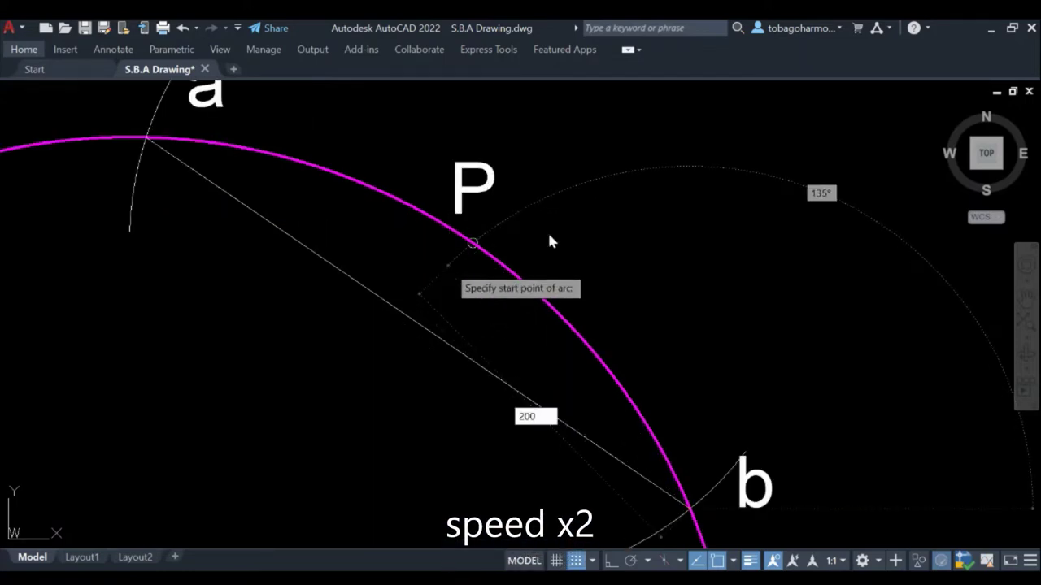
key("Return")
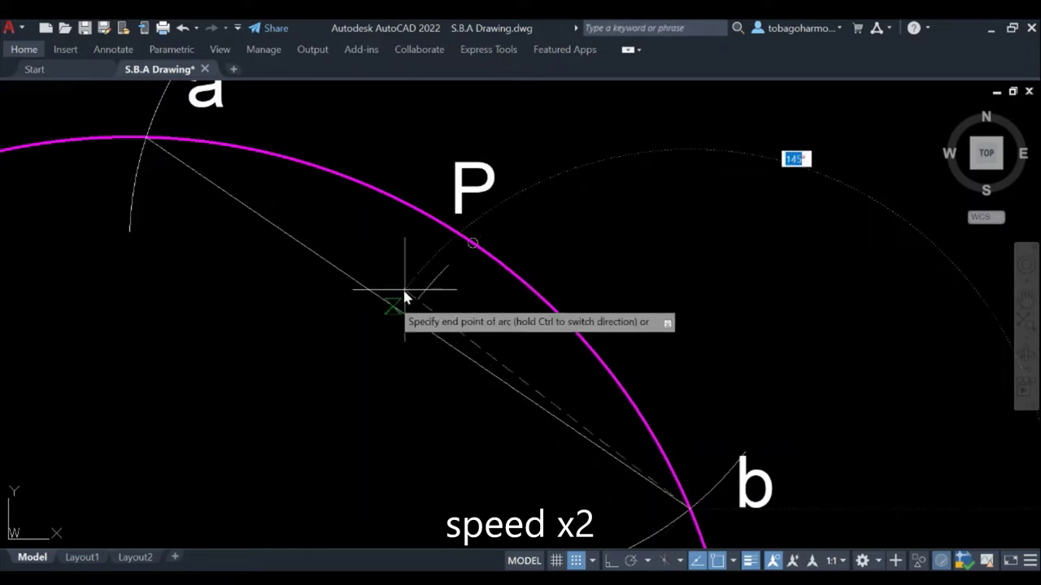
left_click(348, 406)
Draw a center-based arc with radius 200 about the intersection at a, crossing the chord ab and passing through P.
key("Return")
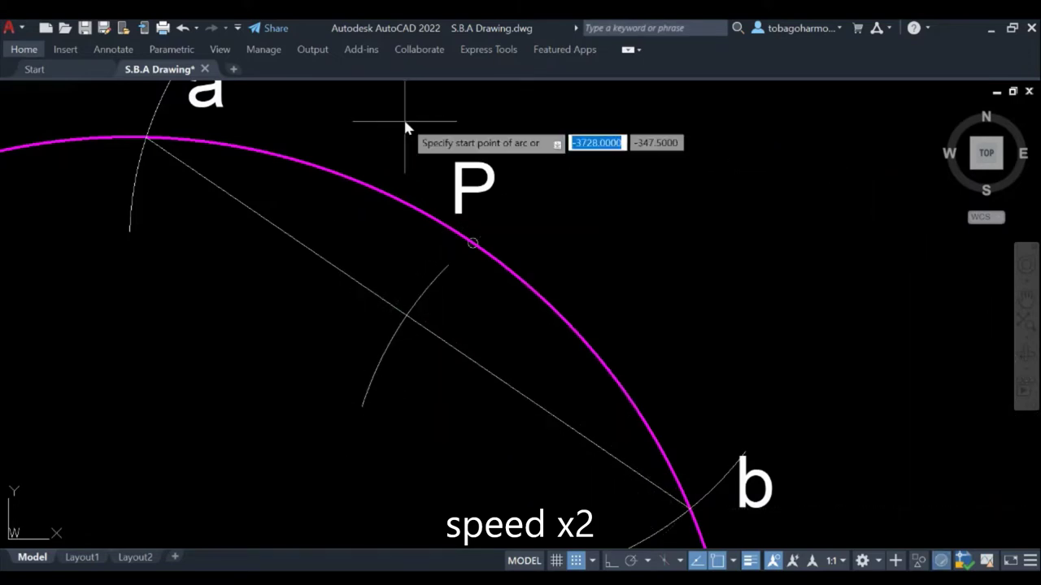
type("c")
key("Return")
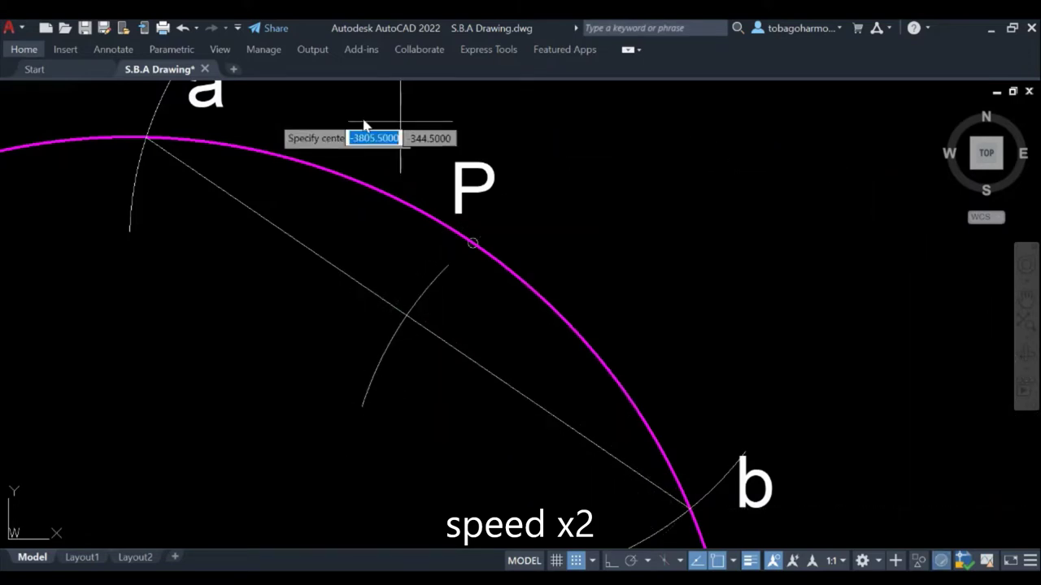
left_click(152, 139)
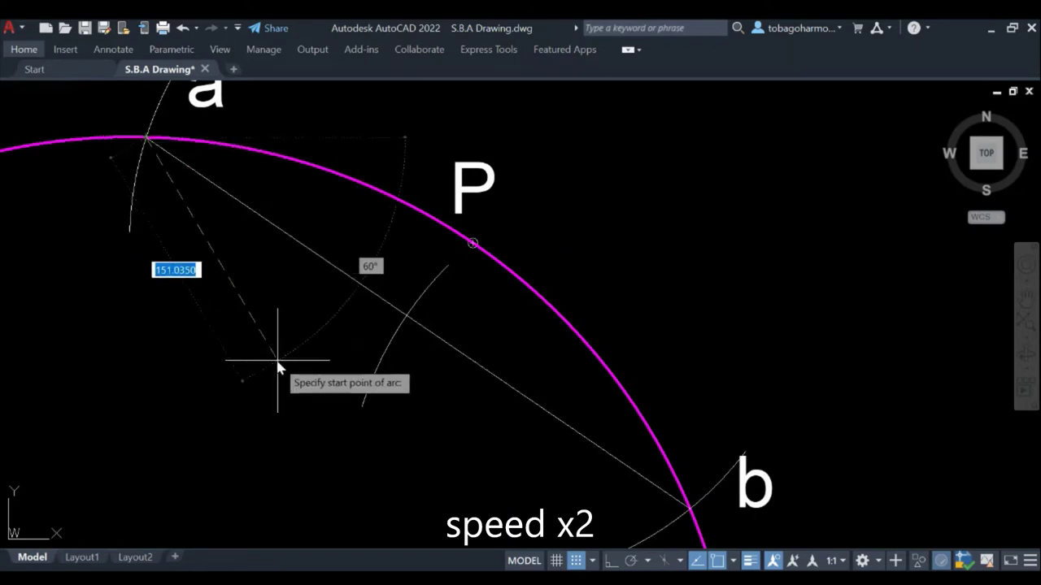
type("200")
key("Return")
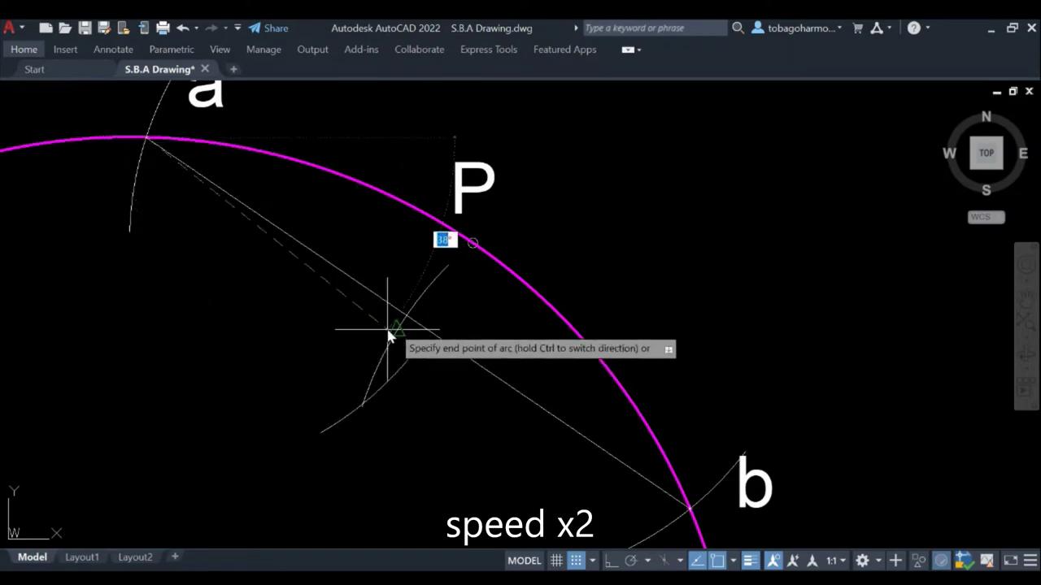
left_click(503, 196)
key("Return")
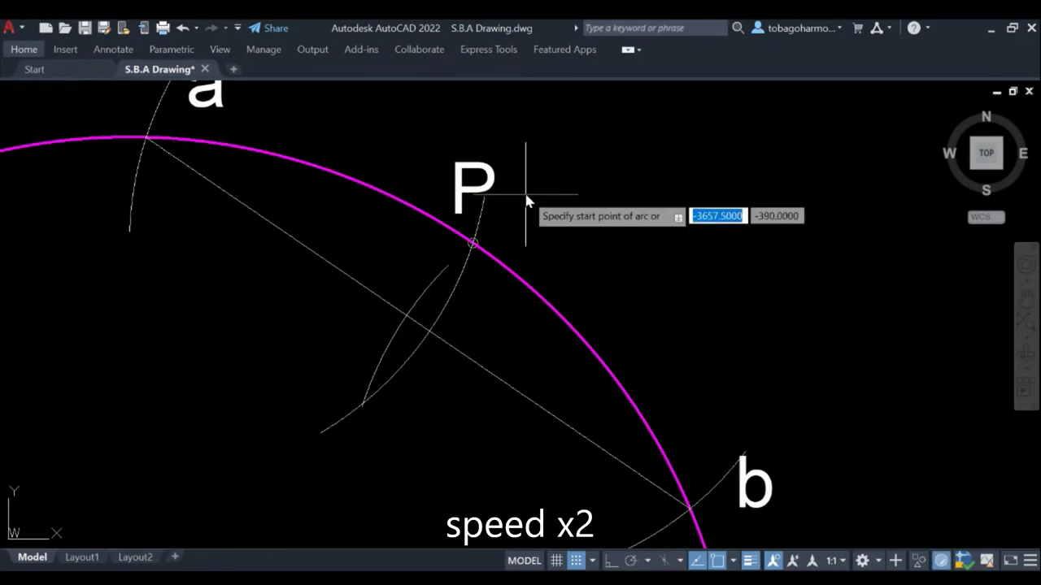
scroll(455, 254, "up", 2)
key("Escape")
Lengthen the arc centred on b at both ends, past point P and past its lower intersection with the other arc.
left_click(432, 245)
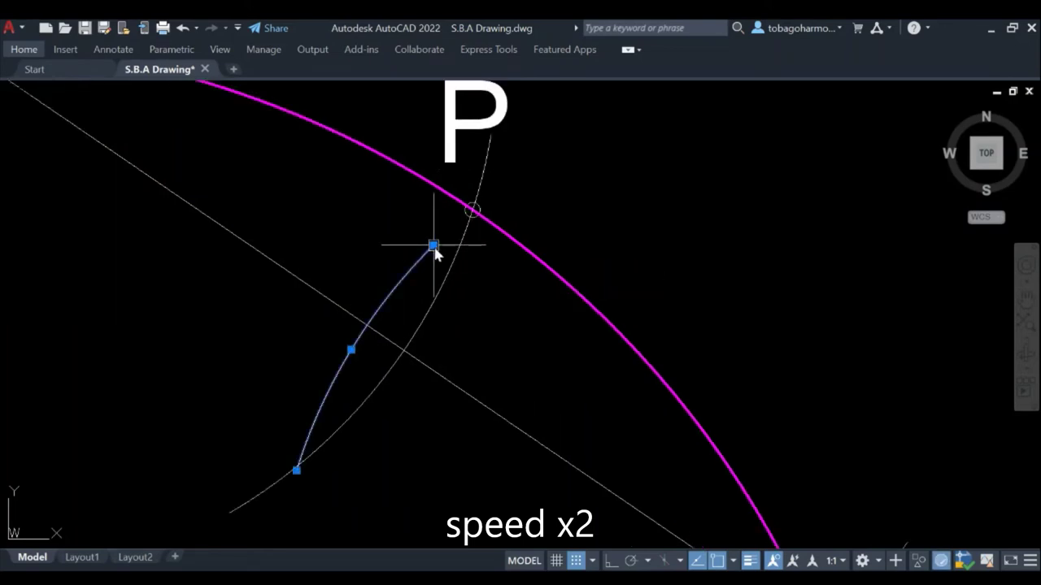
left_click(434, 246)
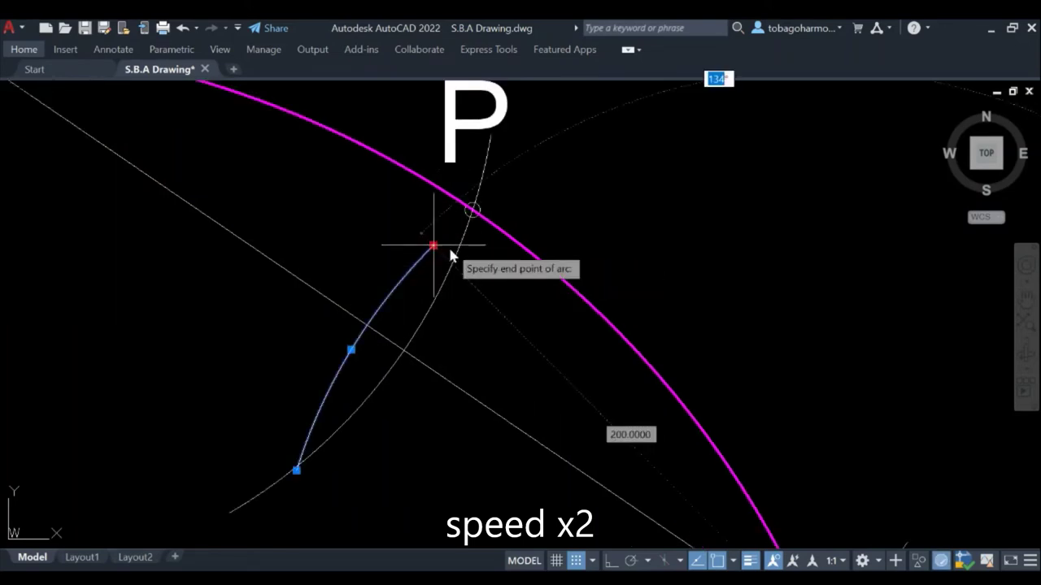
left_click(521, 197)
middle_click_drag(337, 427, 355, 353)
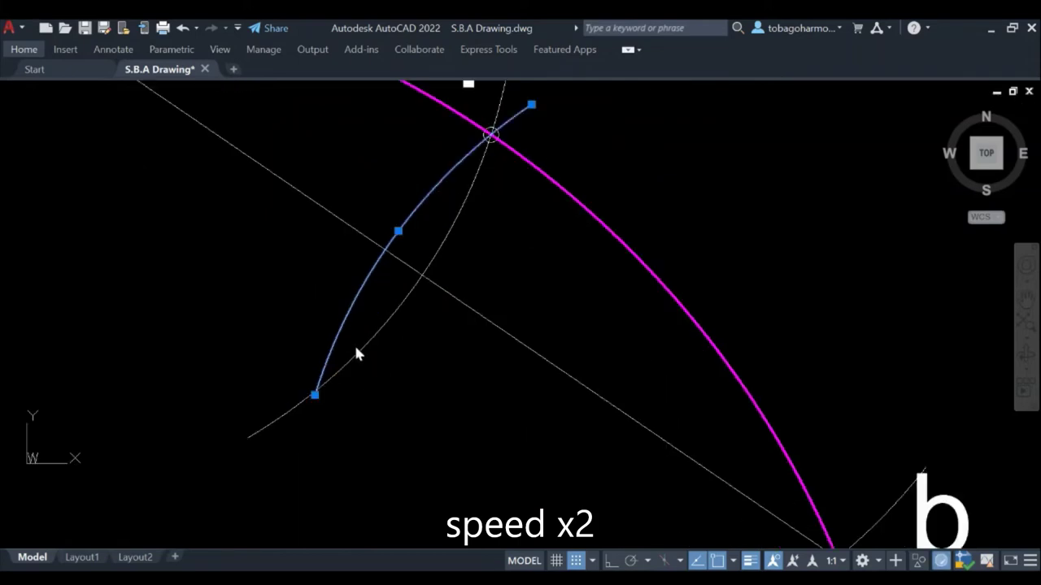
left_click(315, 395)
left_click(301, 460)
key("Escape")
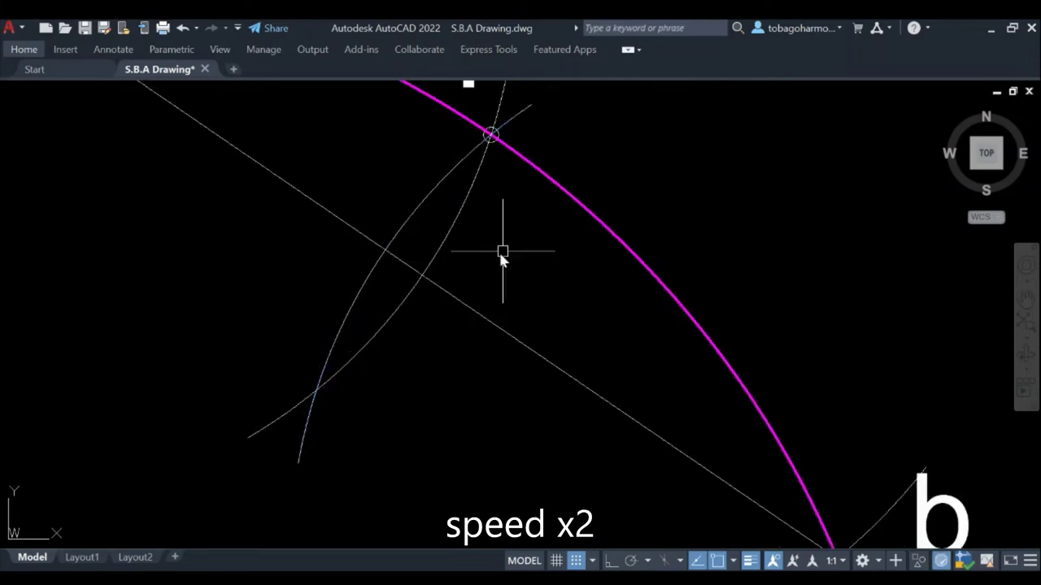
Draw a line from point P to the lower intersection of the two arcs crossing chord ab.
type("l")
key("Return")
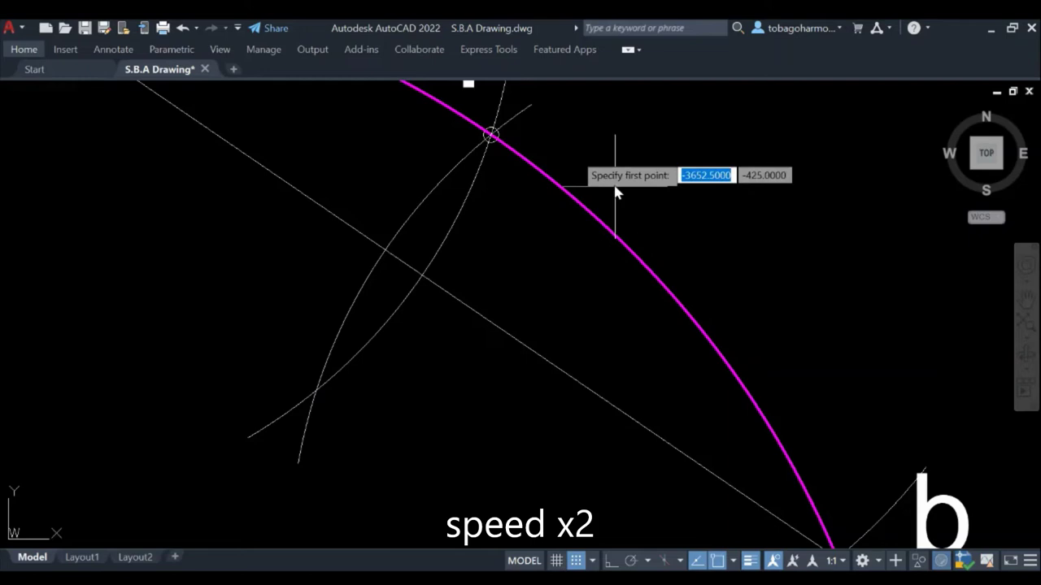
left_click(491, 135)
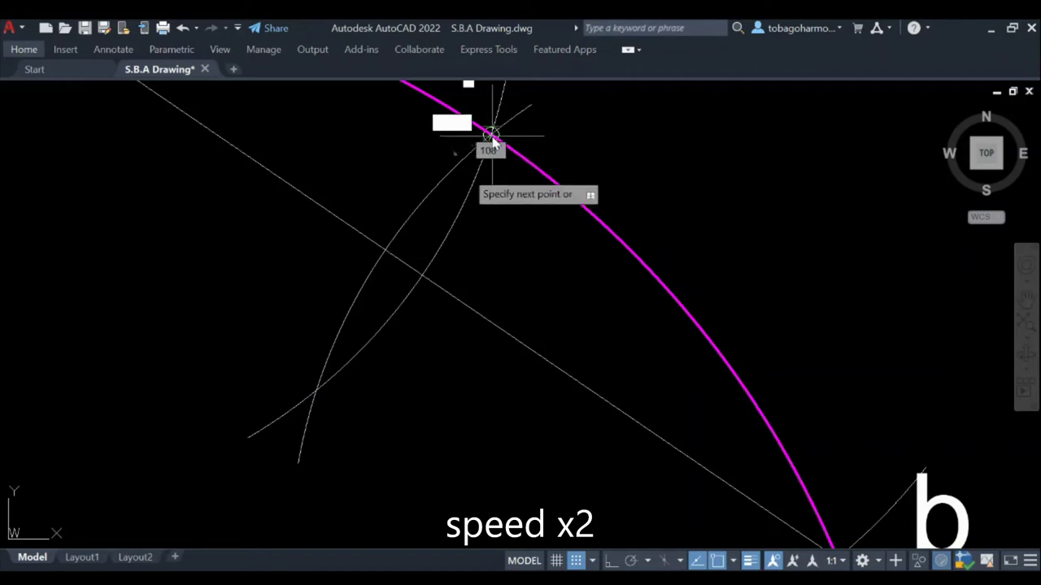
left_click(316, 393)
key("Escape")
scroll(494, 138, "down", 3)
middle_click_drag(422, 248, 403, 358)
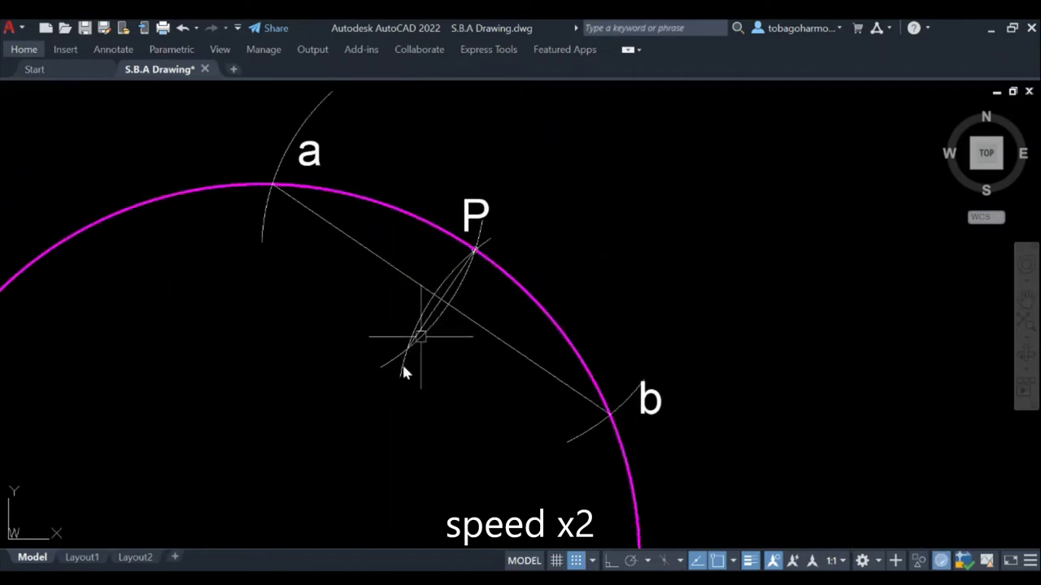
Lengthen the bisector line at both ends, beyond the lower arc intersection and outward past point P.
scroll(477, 252, "up", 5)
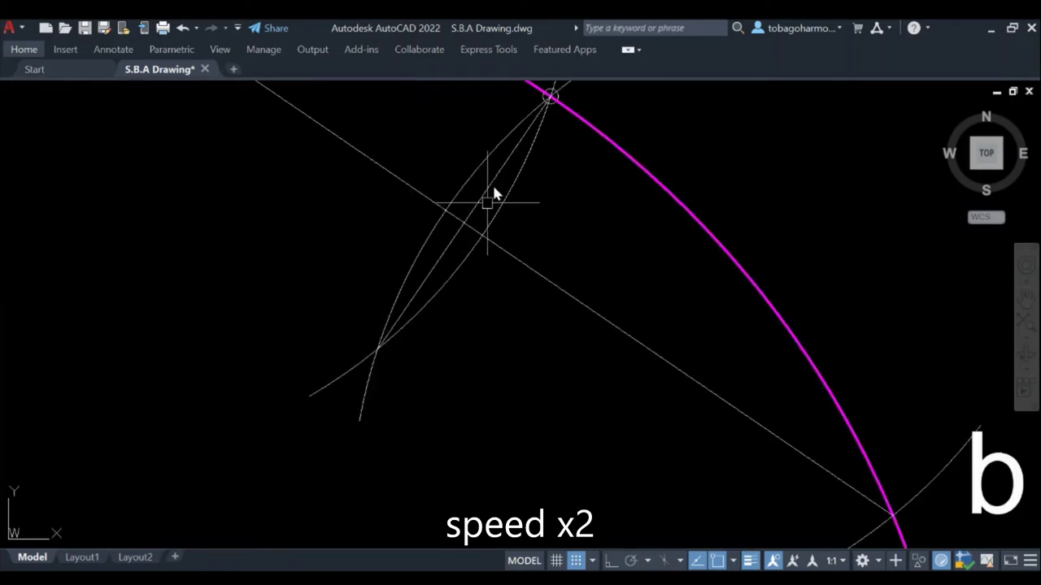
left_click(375, 348)
left_click(375, 348)
middle_click_drag(255, 501, 291, 404)
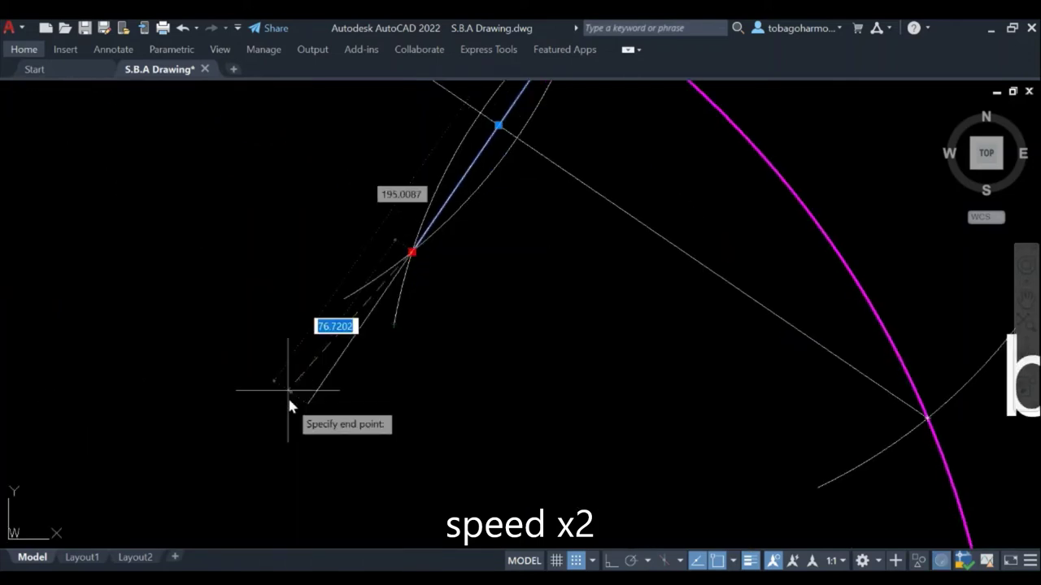
left_click(254, 484)
scroll(260, 481, "down", 3)
middle_click_drag(393, 309, 326, 339)
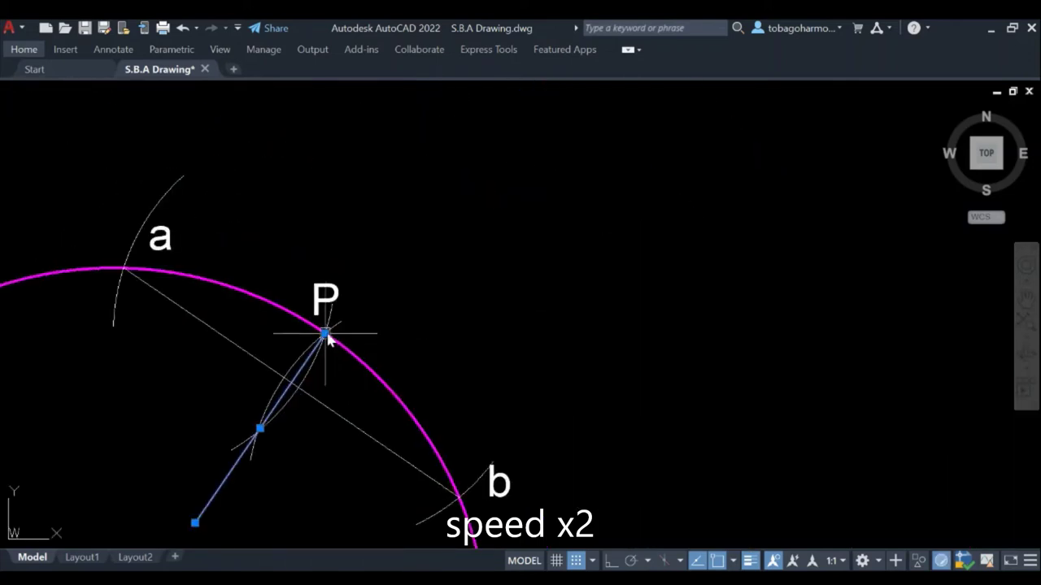
left_click(325, 334)
left_click(398, 222)
key("Escape")
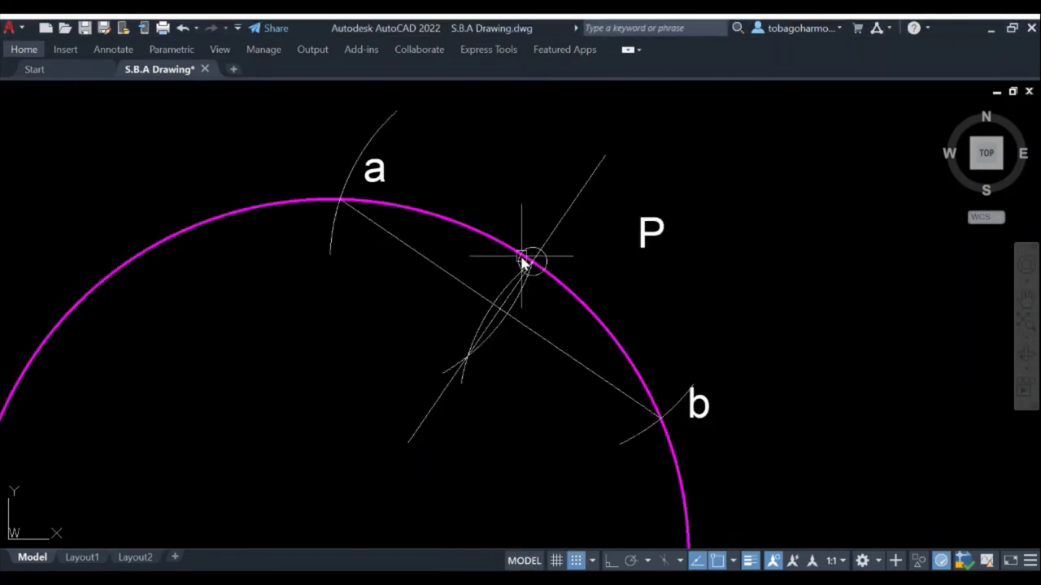
Draw a center-based arc of radius 30 about the bisector's outer intersection with the small circle at P, crossing the large circle on the side toward a.
scroll(521, 258, "down", 4)
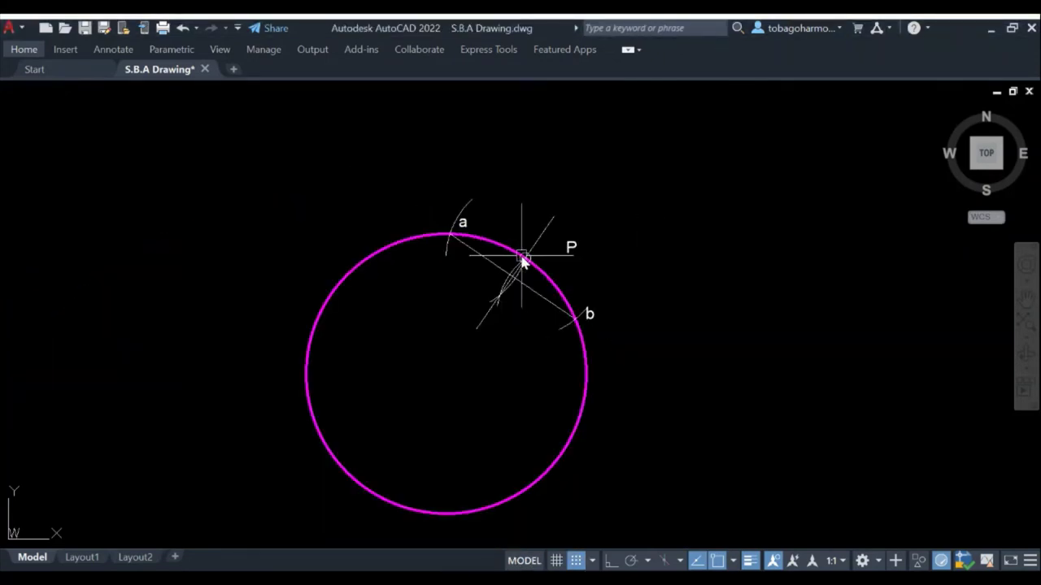
scroll(521, 258, "up", 4)
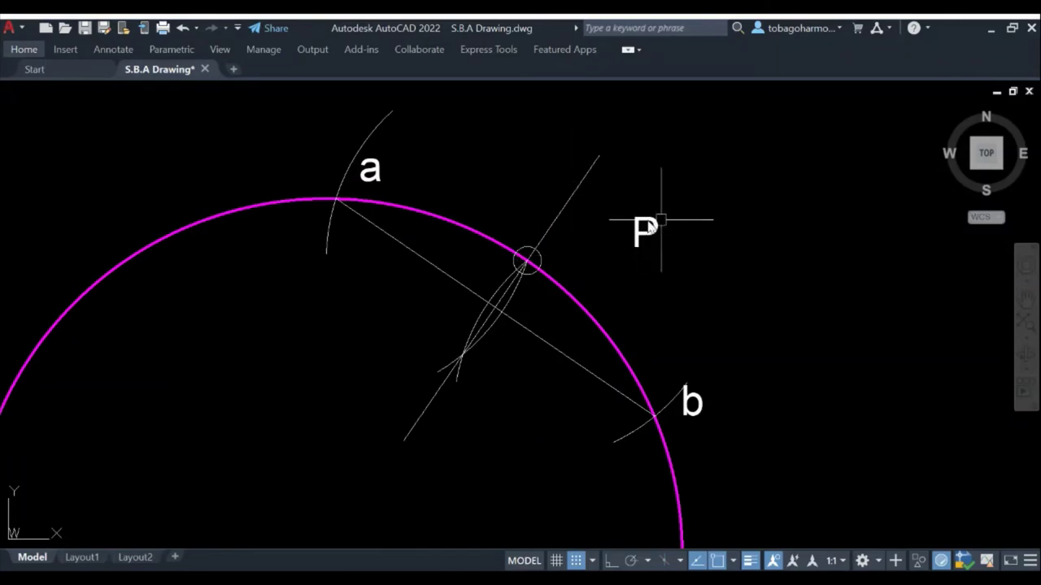
scroll(532, 254, "up", 4)
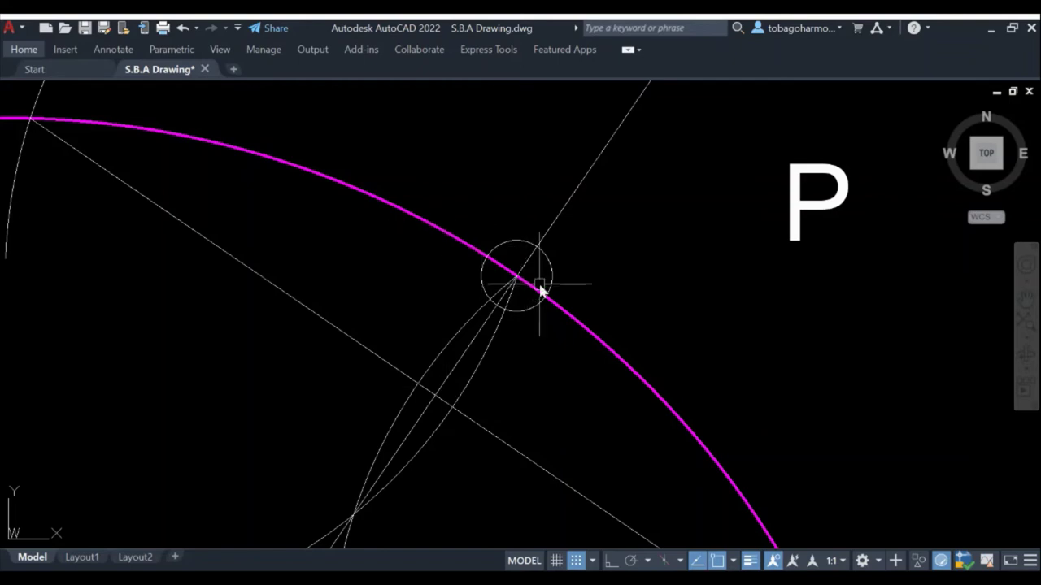
scroll(529, 239, "up", 4)
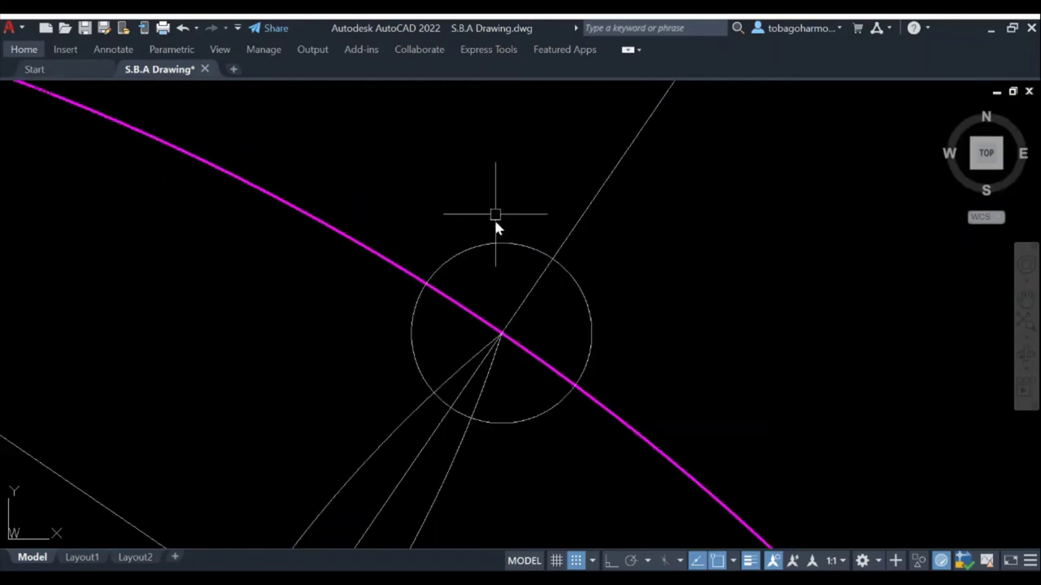
type("arc")
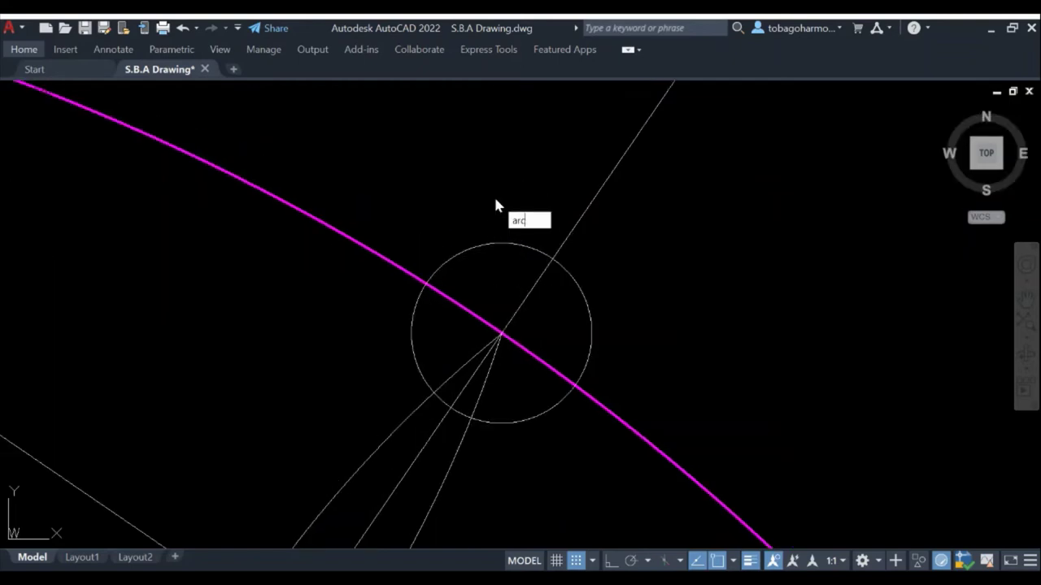
key("Return")
type("c")
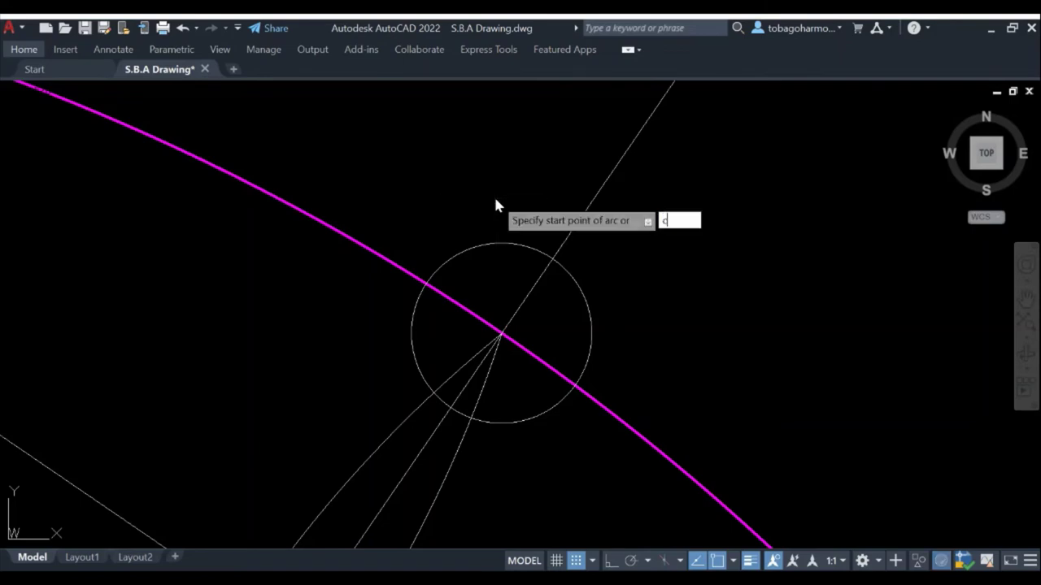
key("Return")
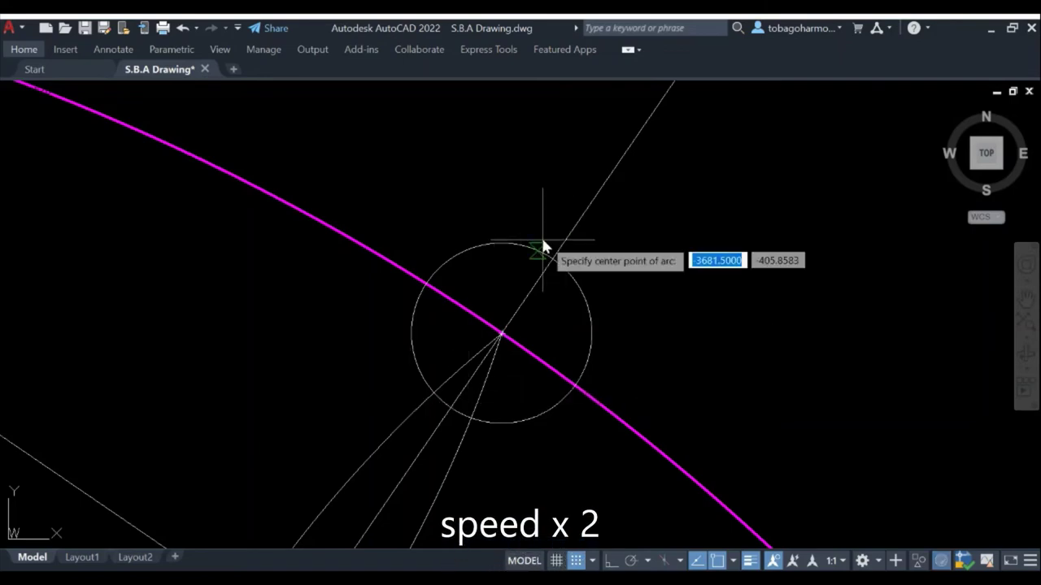
left_click(553, 259)
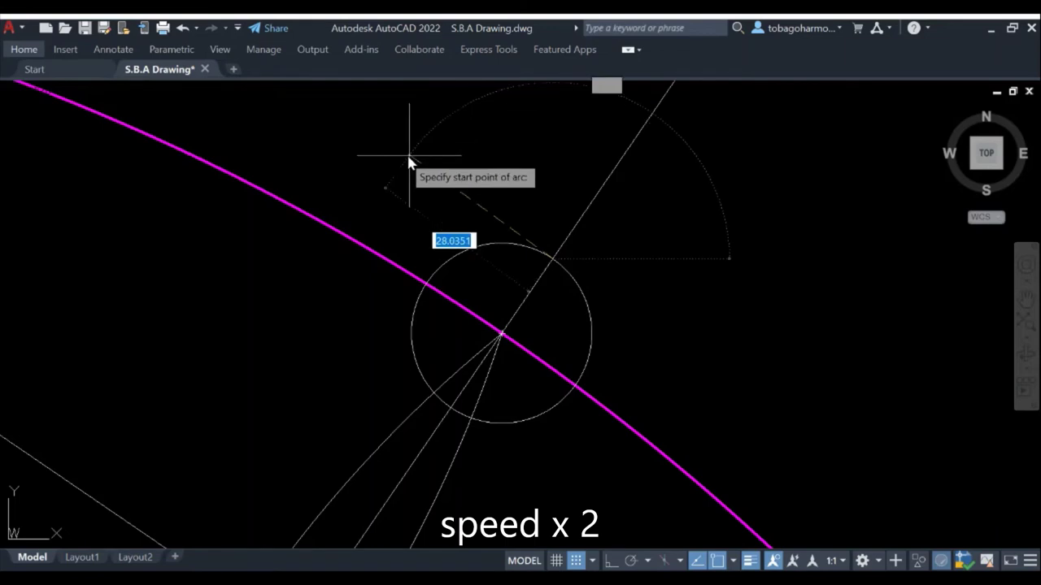
type("30")
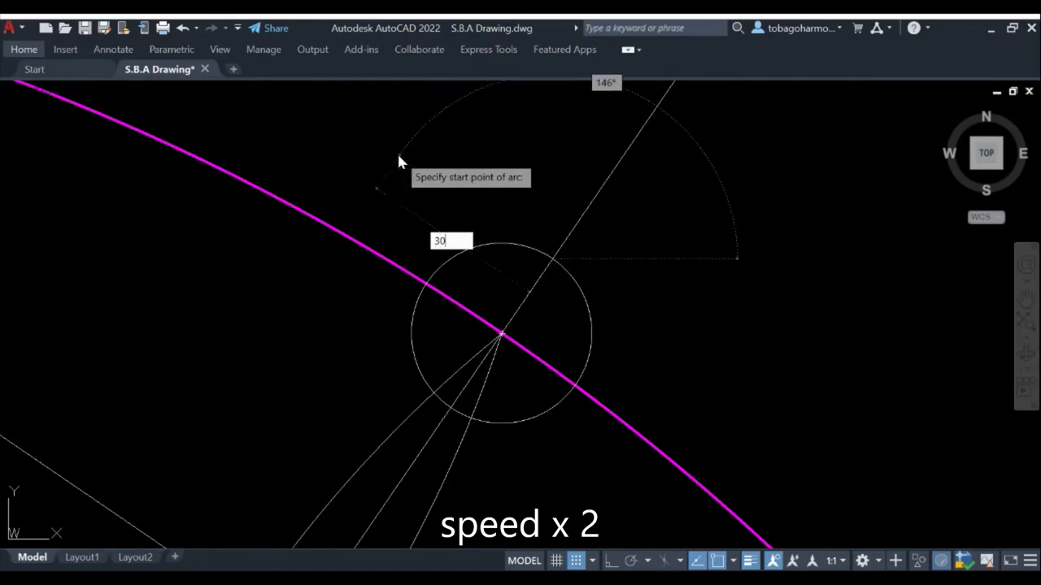
key("Return")
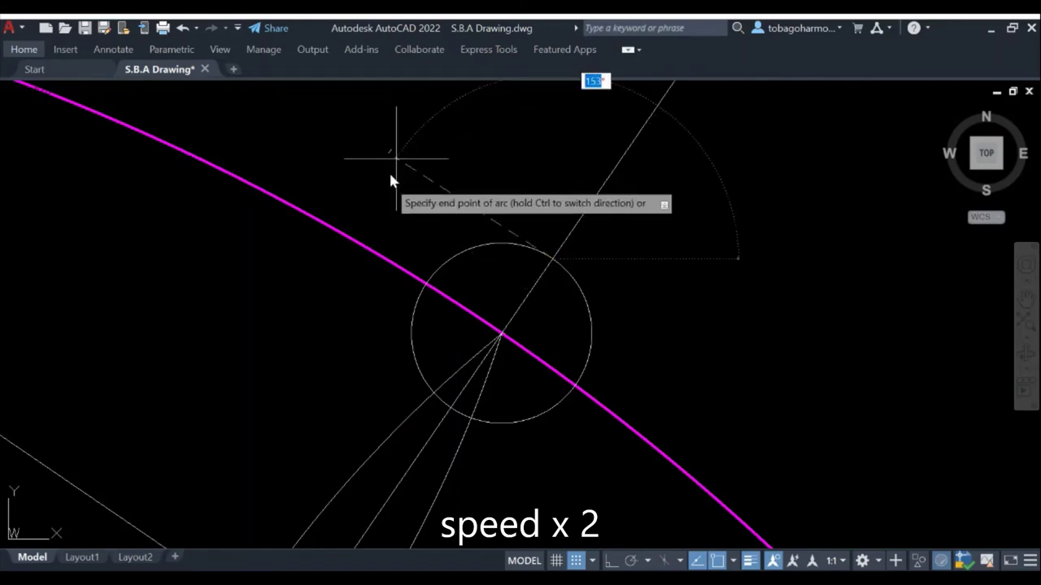
left_click(356, 322)
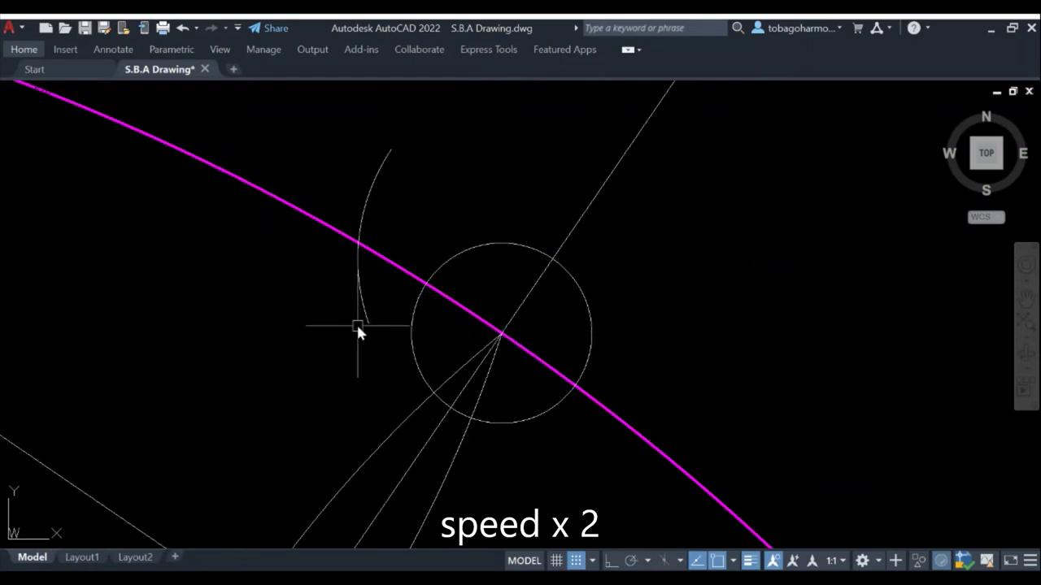
Draw a center-based arc of radius 30 about the bisector's inner intersection with the small circle, crossing the previous arc.
key("Return")
type("c")
key("Return")
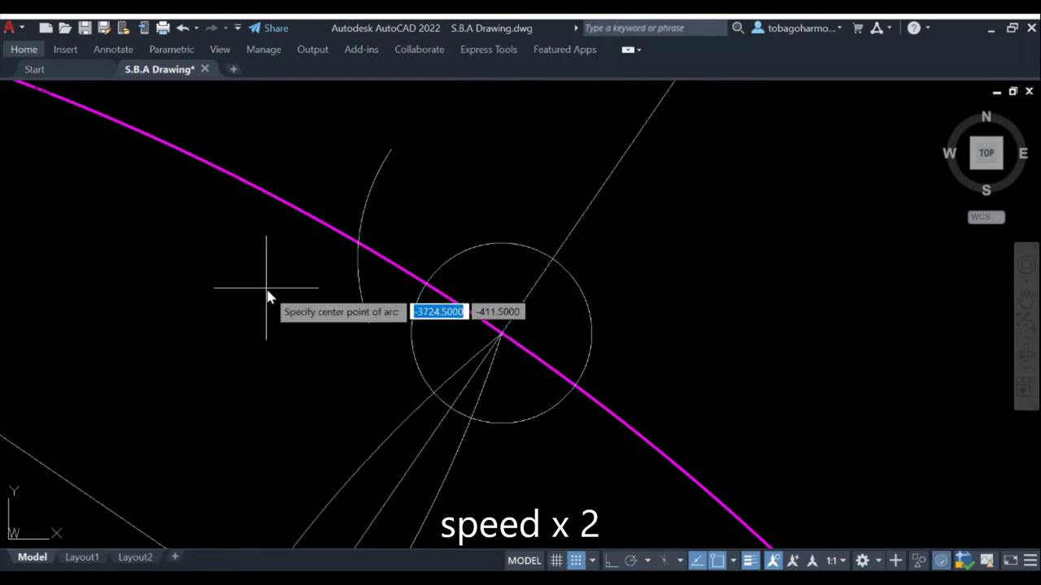
left_click(449, 408)
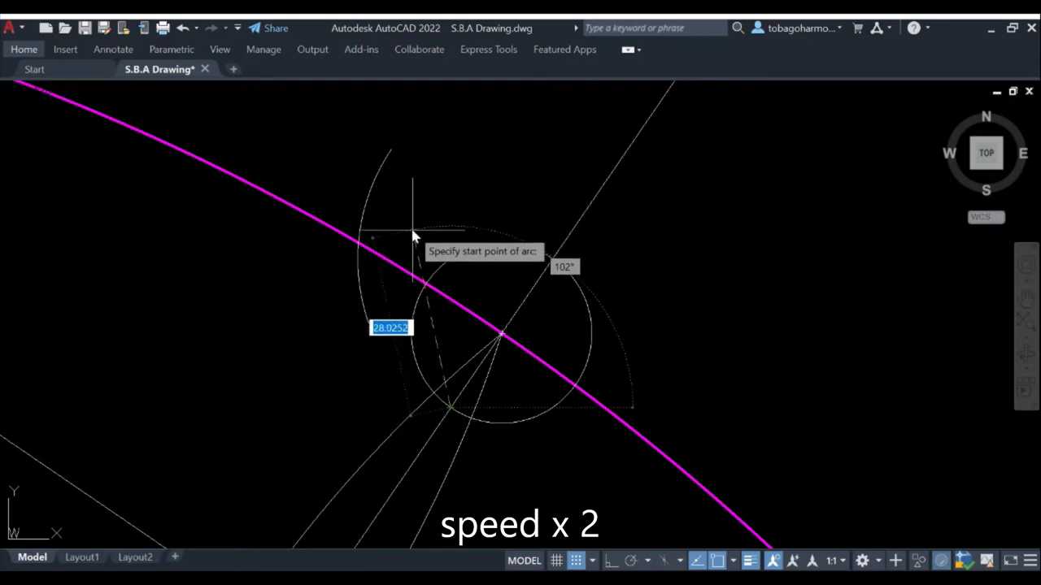
type("30")
key("Return")
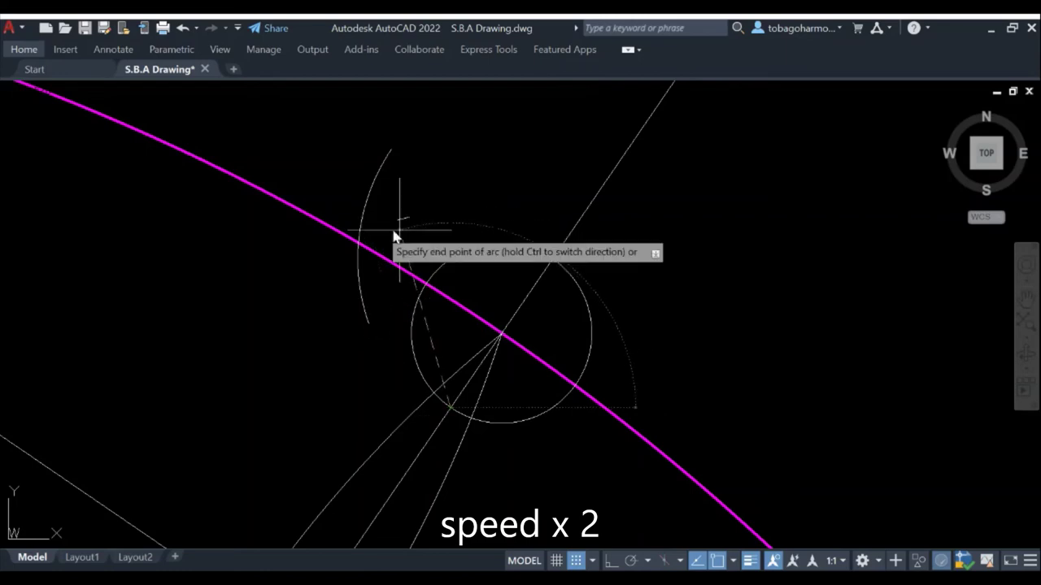
left_click(253, 276)
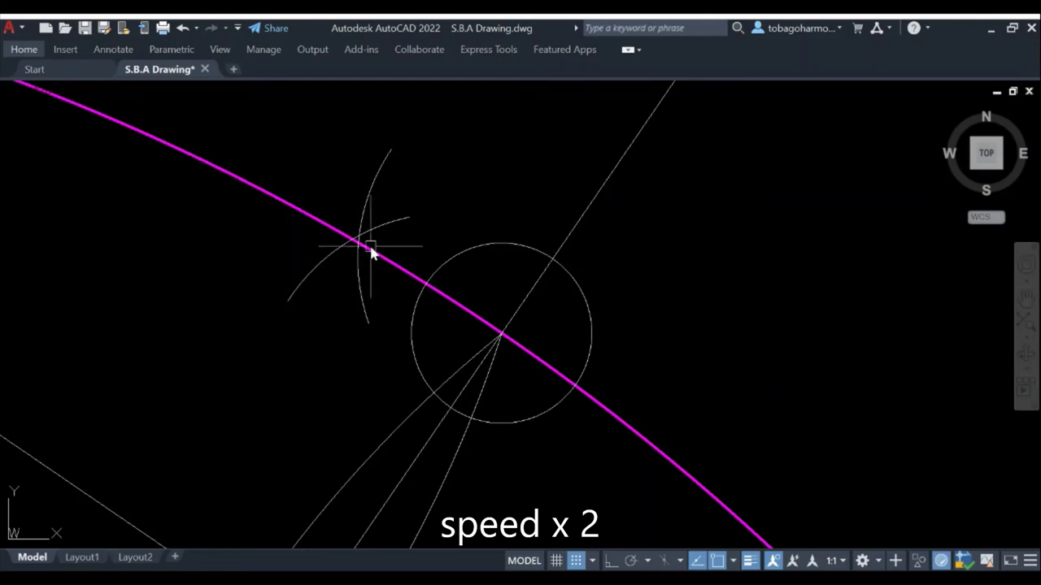
Draw a line from point P to the intersection of the two radius 30 arcs.
scroll(370, 248, "up", 2)
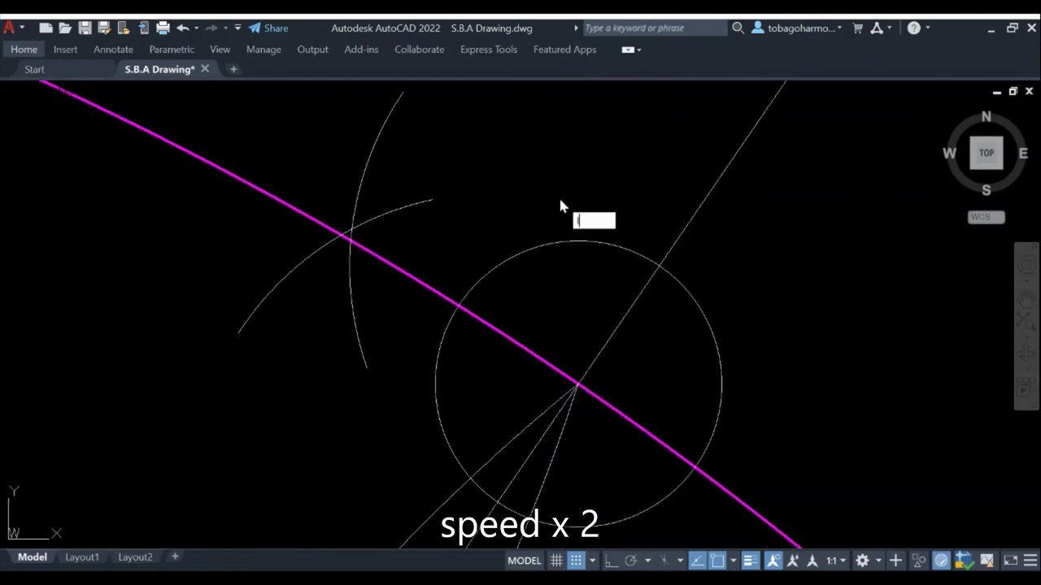
type("l")
key("Return")
left_click(577, 383)
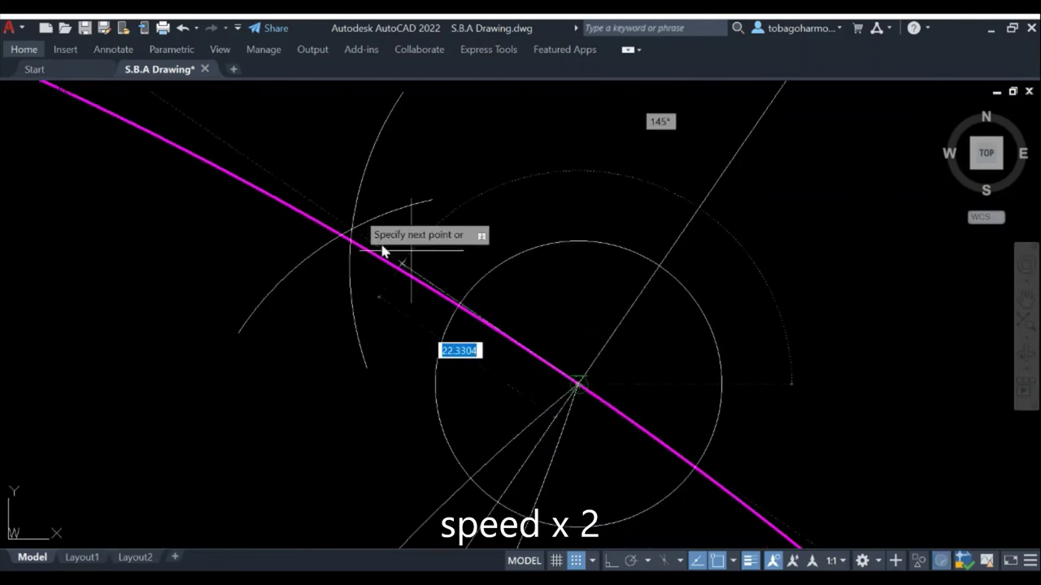
scroll(352, 229, "up", 3)
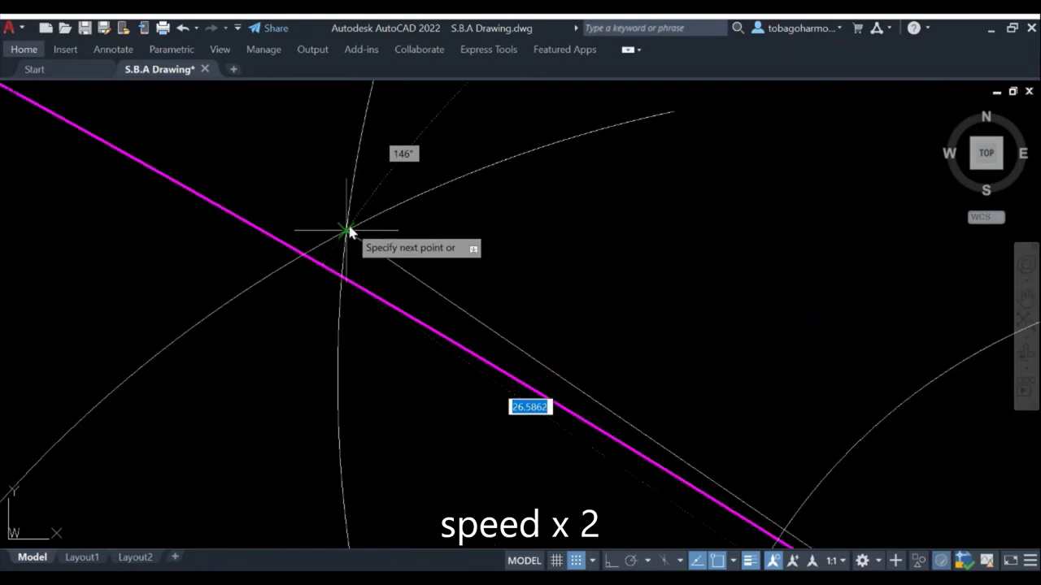
scroll(520, 228, "down", 4)
left_click(461, 231)
key("Return")
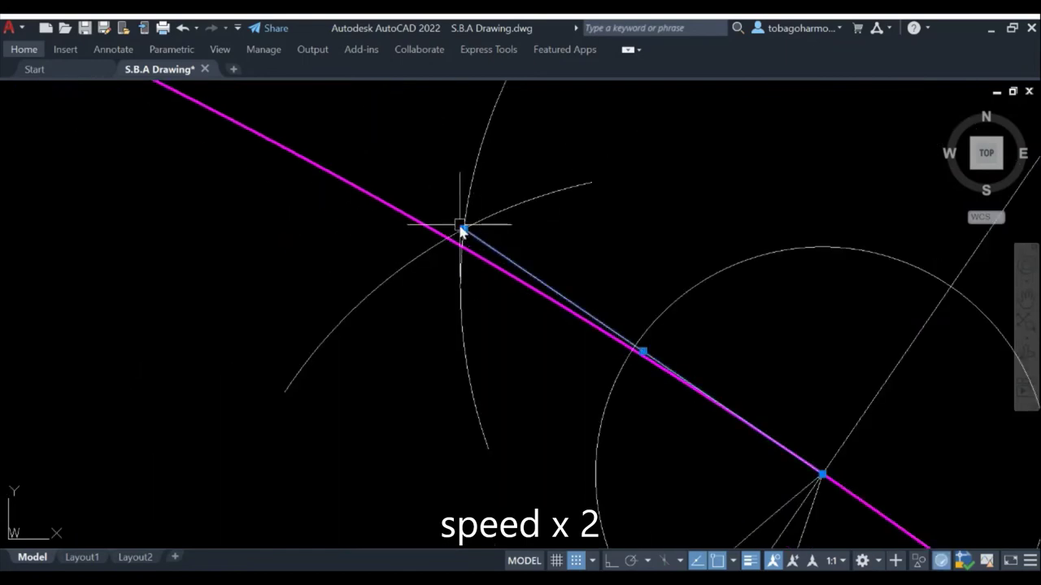
Lengthen the tangent line past the arc intersection and past point P, to about 101 overall.
scroll(461, 231, "down", 3)
left_click(461, 226)
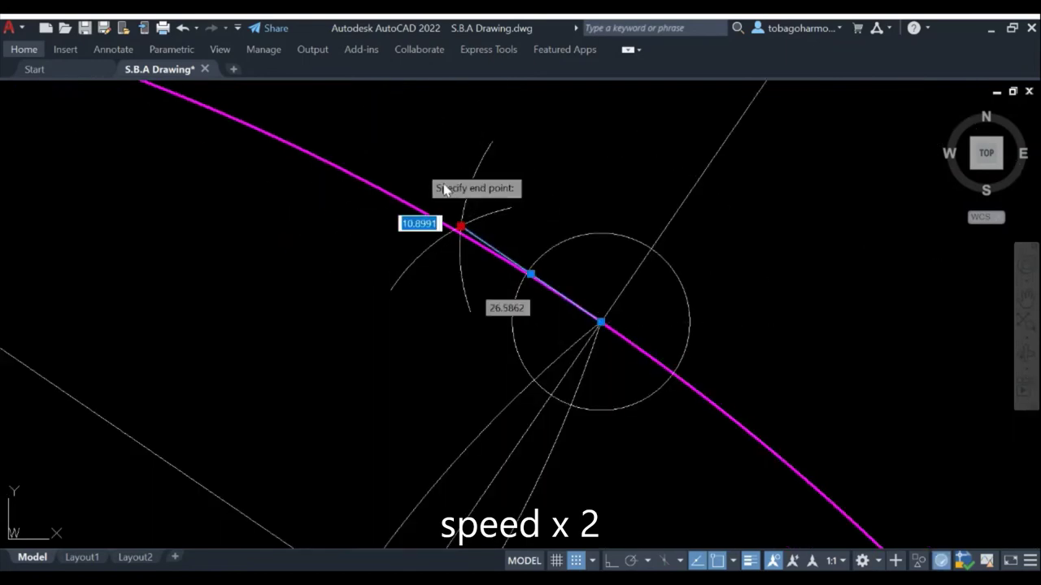
left_click(324, 128)
scroll(602, 333, "up", 2)
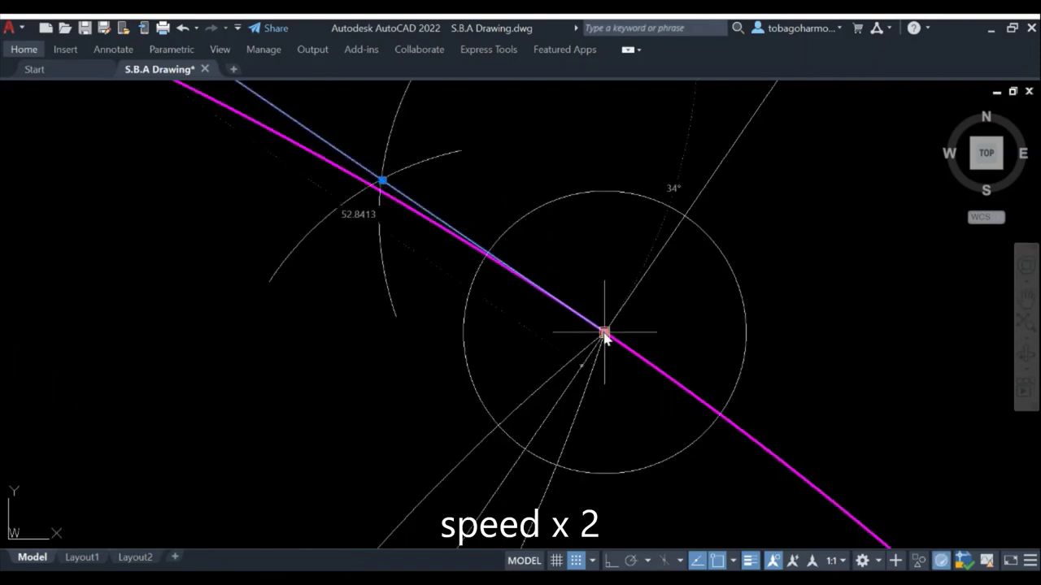
scroll(697, 105, "down", 5)
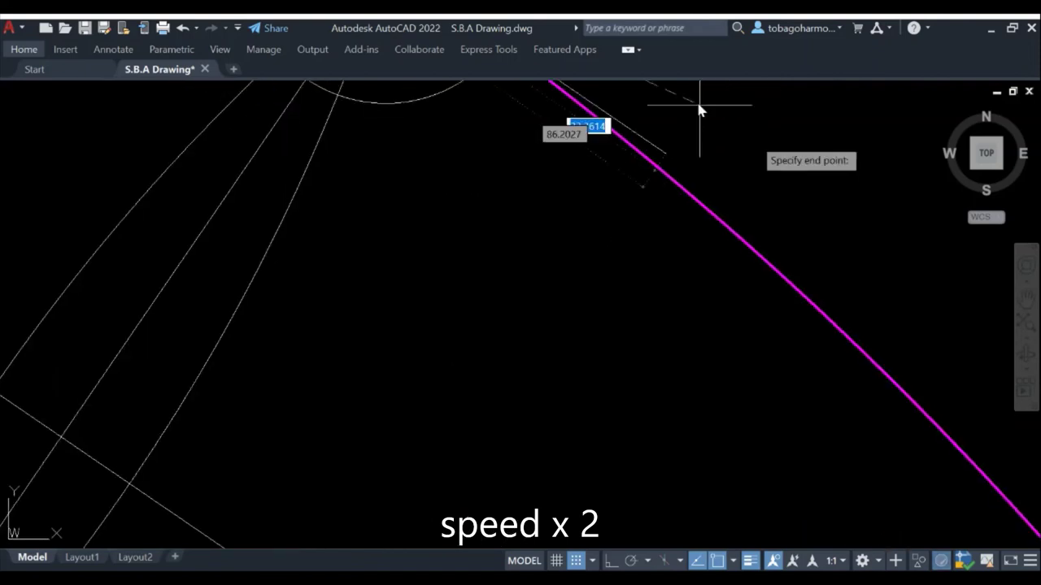
left_click(823, 186)
scroll(825, 189, "down", 2)
middle_click_drag(825, 188, 769, 242)
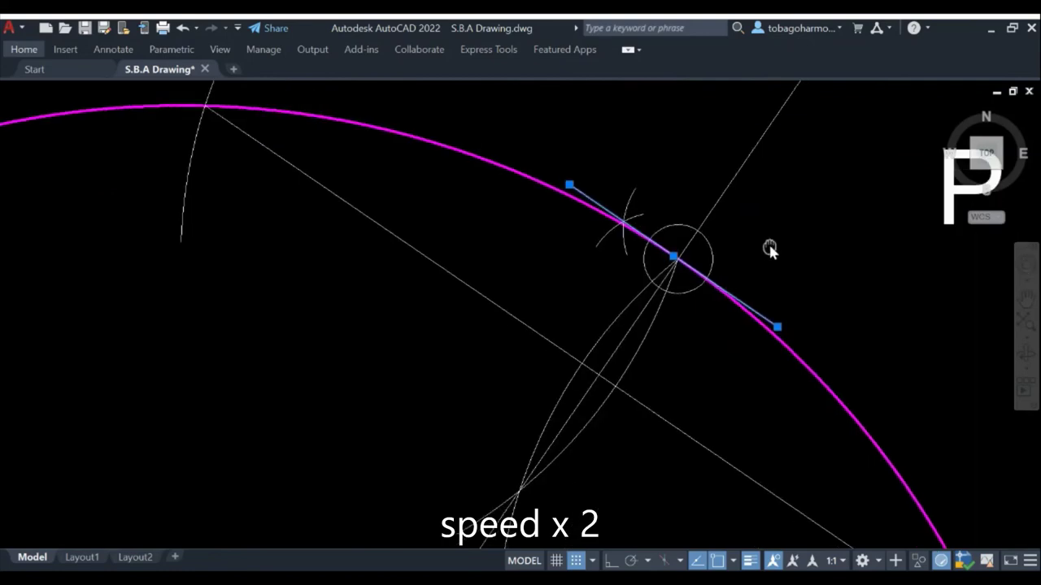
Extend the tangent line further at both ends, well outside the circle toward b and toward a.
left_click(779, 329)
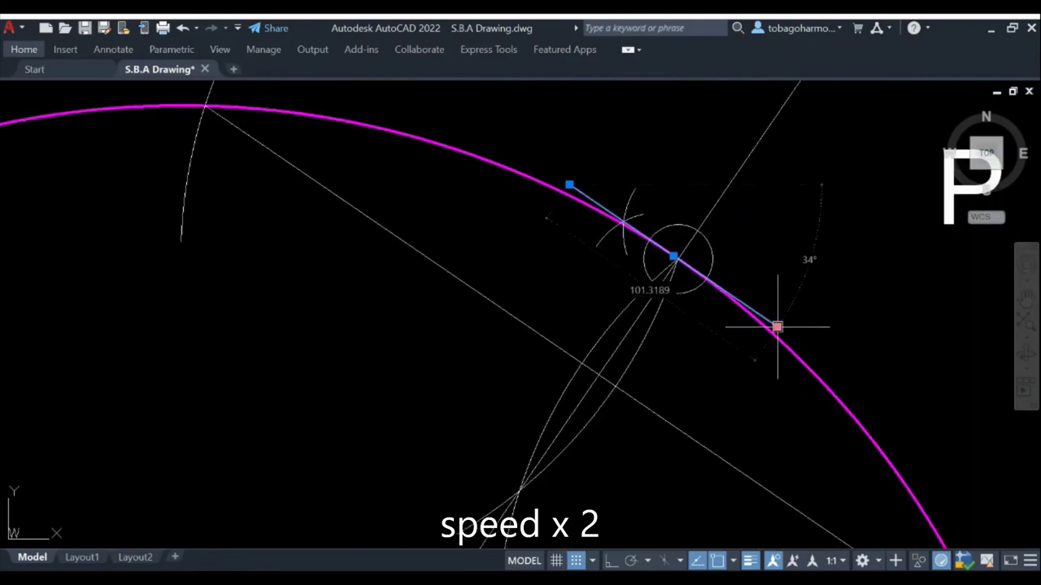
middle_click_drag(885, 414, 690, 268)
left_click(856, 366)
middle_click_drag(664, 232, 908, 406)
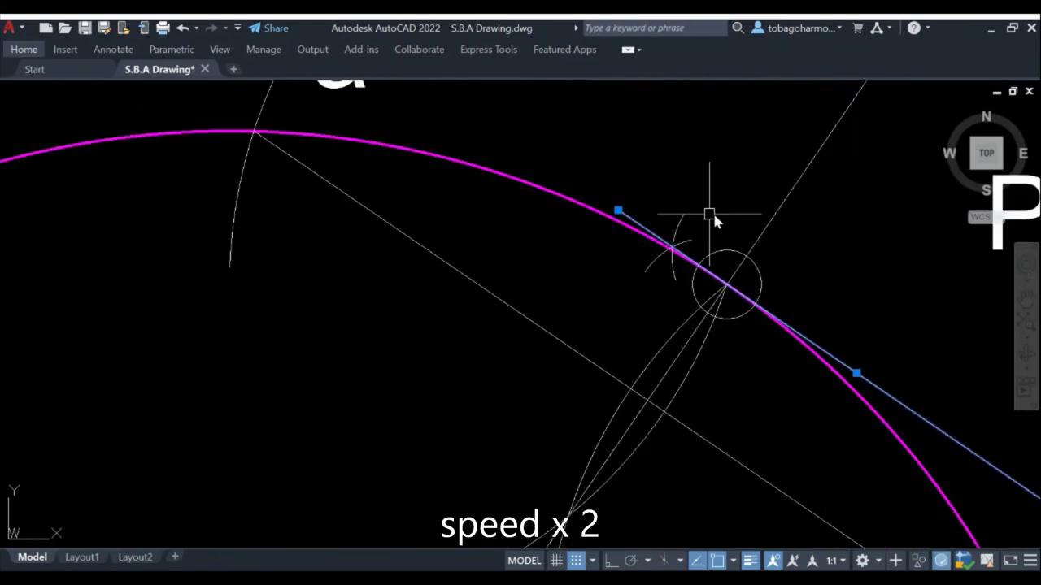
left_click(618, 210)
middle_click_drag(487, 145, 498, 165)
left_click(499, 165)
scroll(651, 134, "down", 2)
key("Escape")
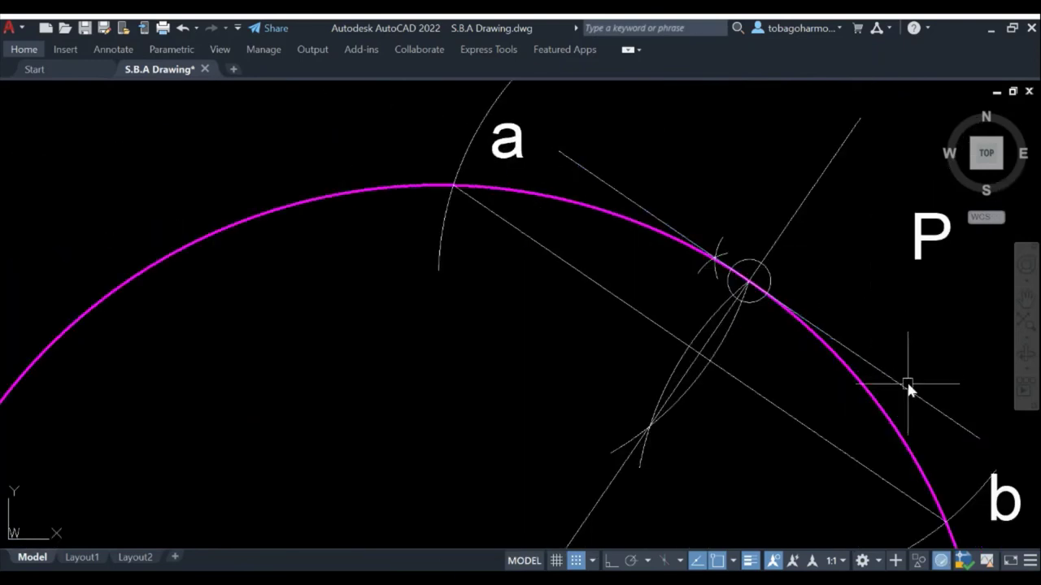
Put the extended tangent line through point P on Layer8, the magenta layer.
left_click(907, 384)
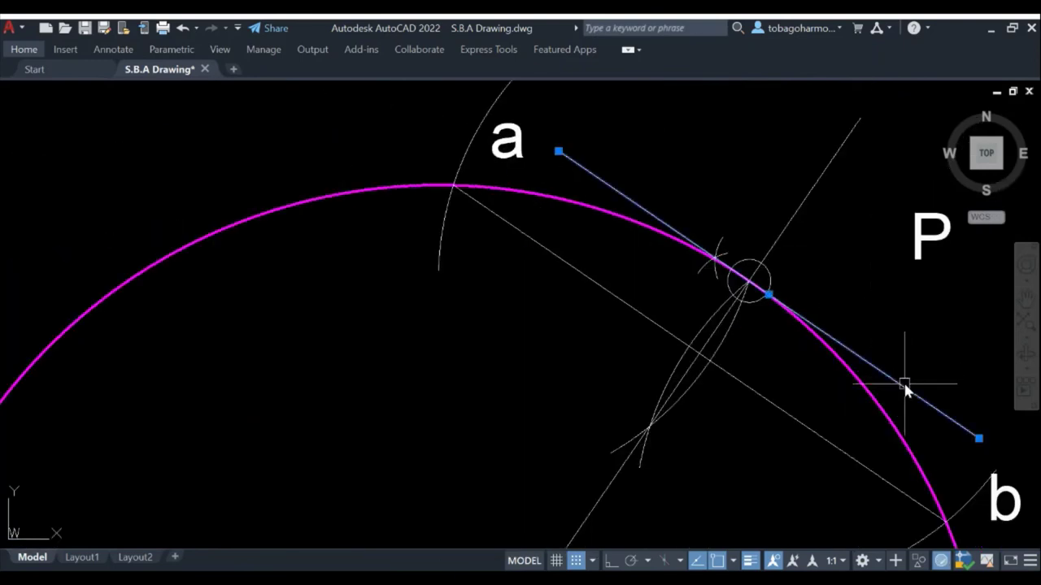
left_click(23, 49)
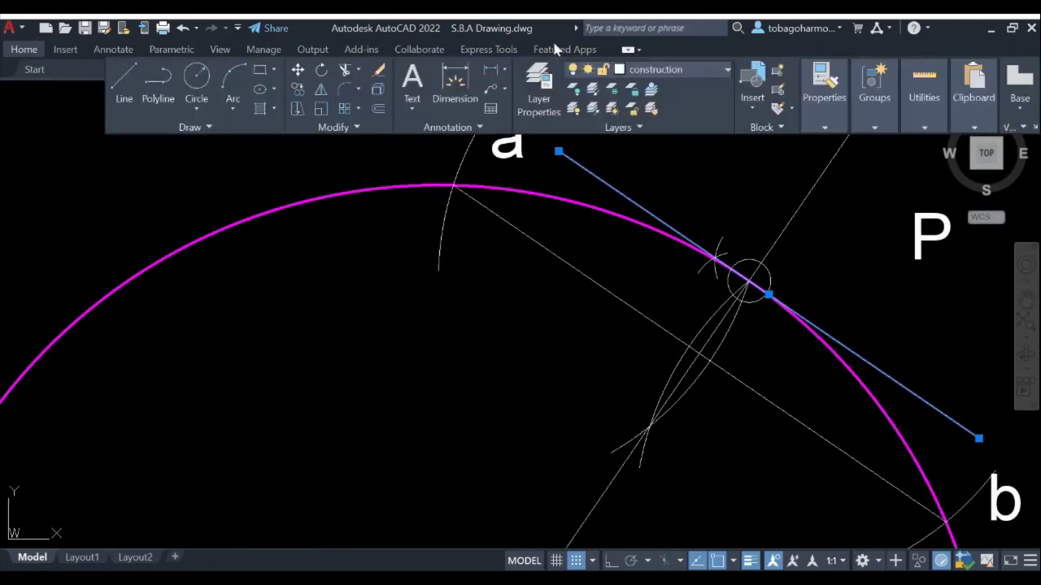
left_click(675, 69)
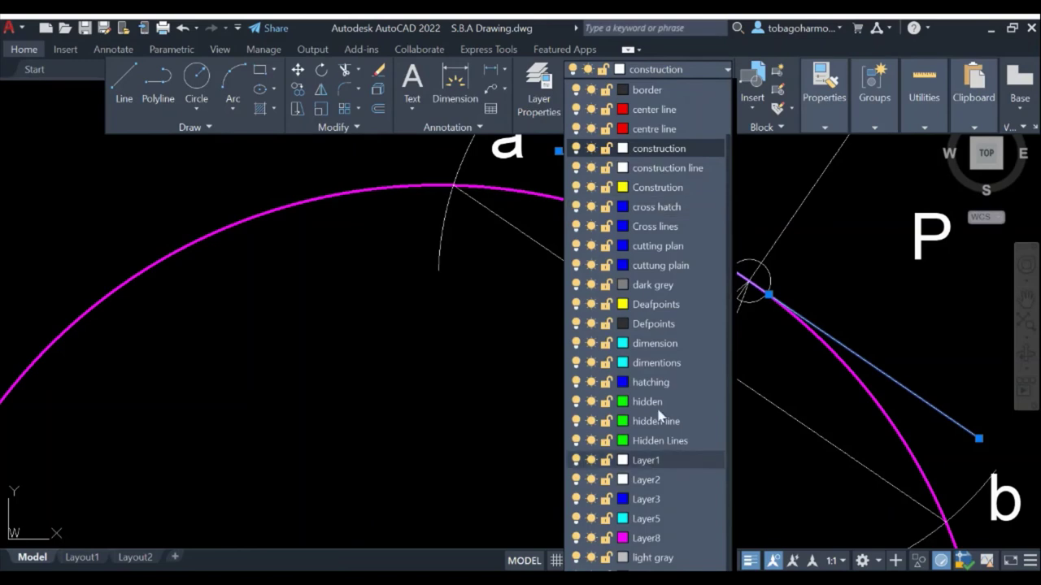
left_click(660, 538)
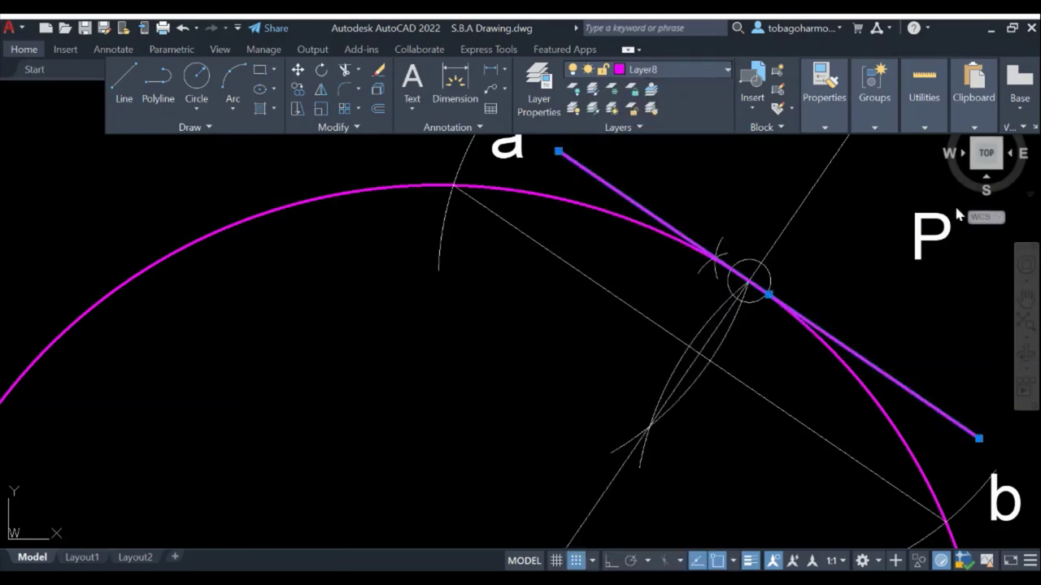
key("Escape")
Move the P label closer to the tangent point, just beside the small circle and above the tangent line.
scroll(854, 243, "down", 2)
middle_click_drag(854, 243, 668, 265)
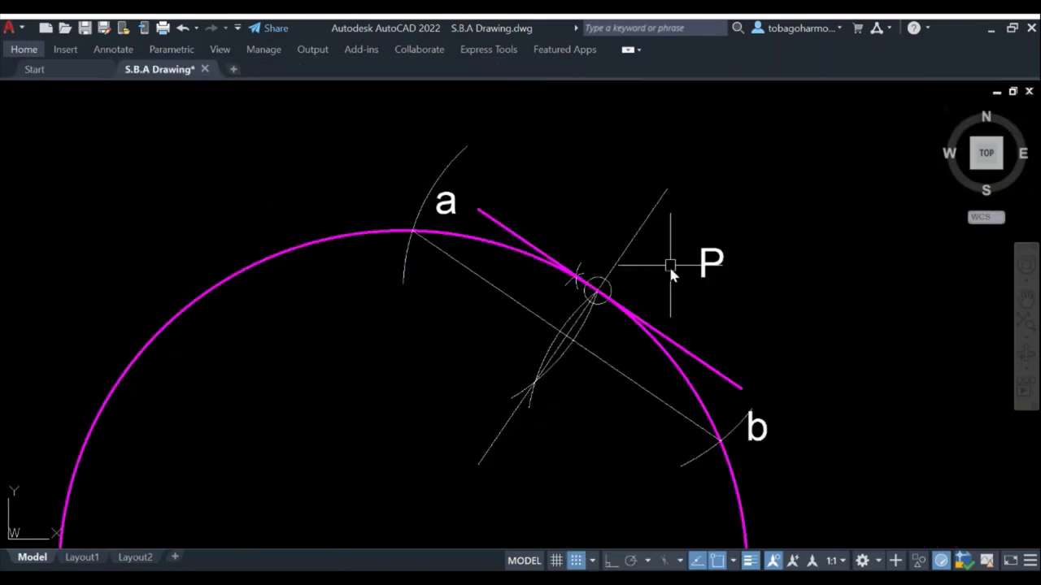
scroll(668, 264, "down", 2)
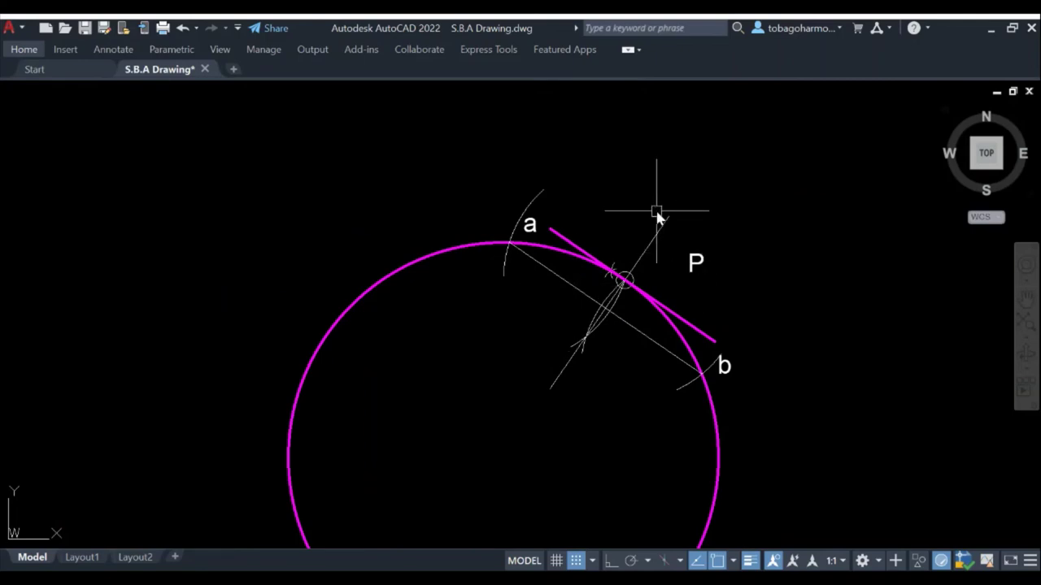
scroll(623, 243, "up", 4)
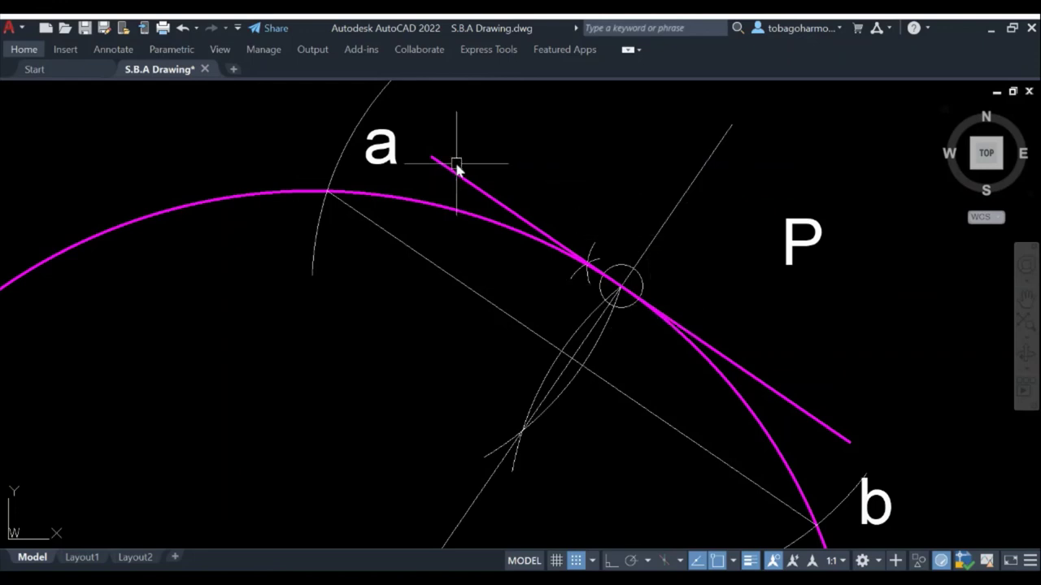
middle_click_drag(766, 274, 678, 291)
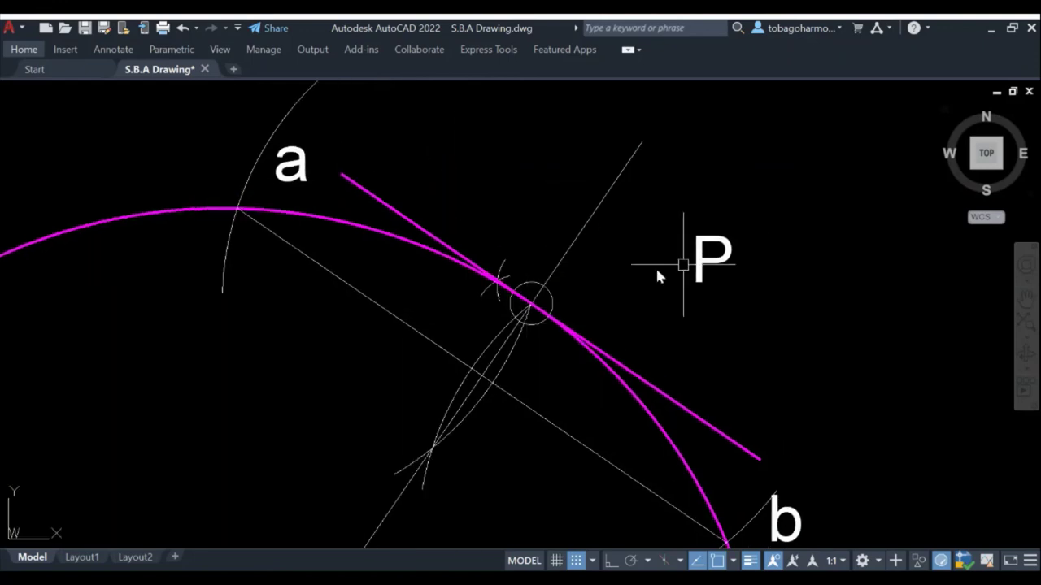
left_click(693, 243)
left_click(738, 260)
left_click(730, 261)
type("m")
key("Return")
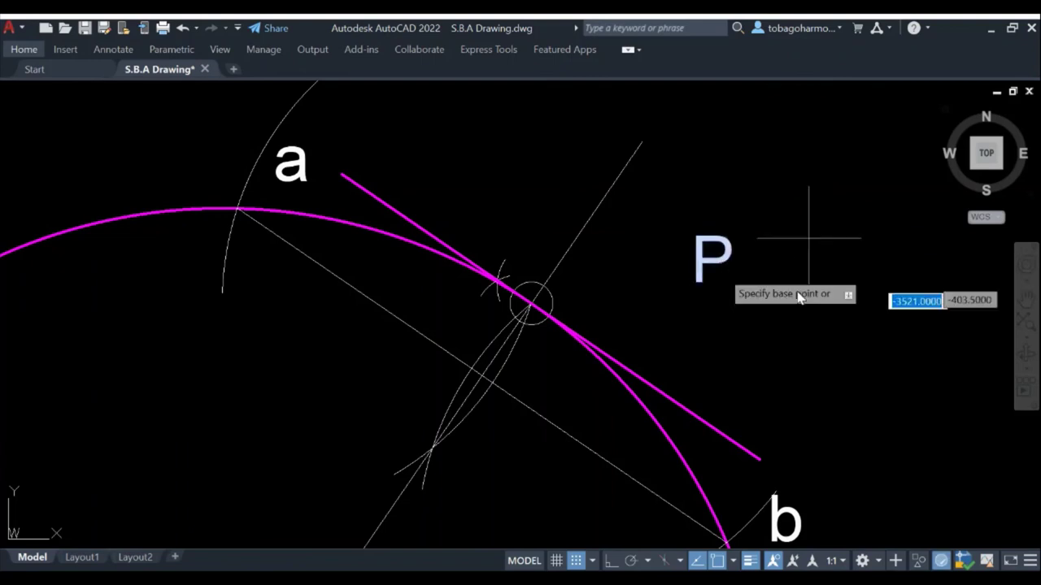
left_click(705, 260)
left_click(603, 286)
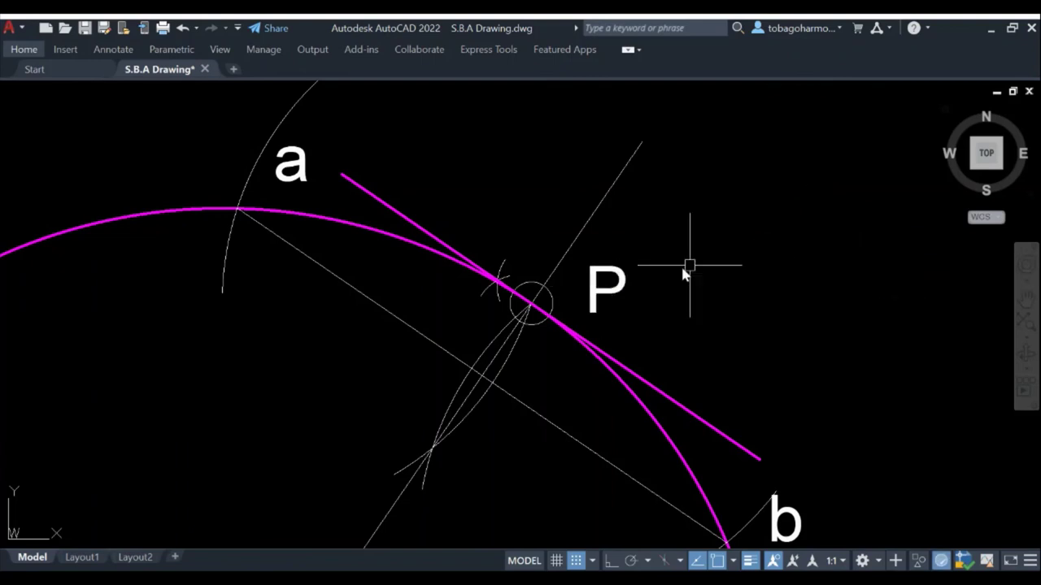